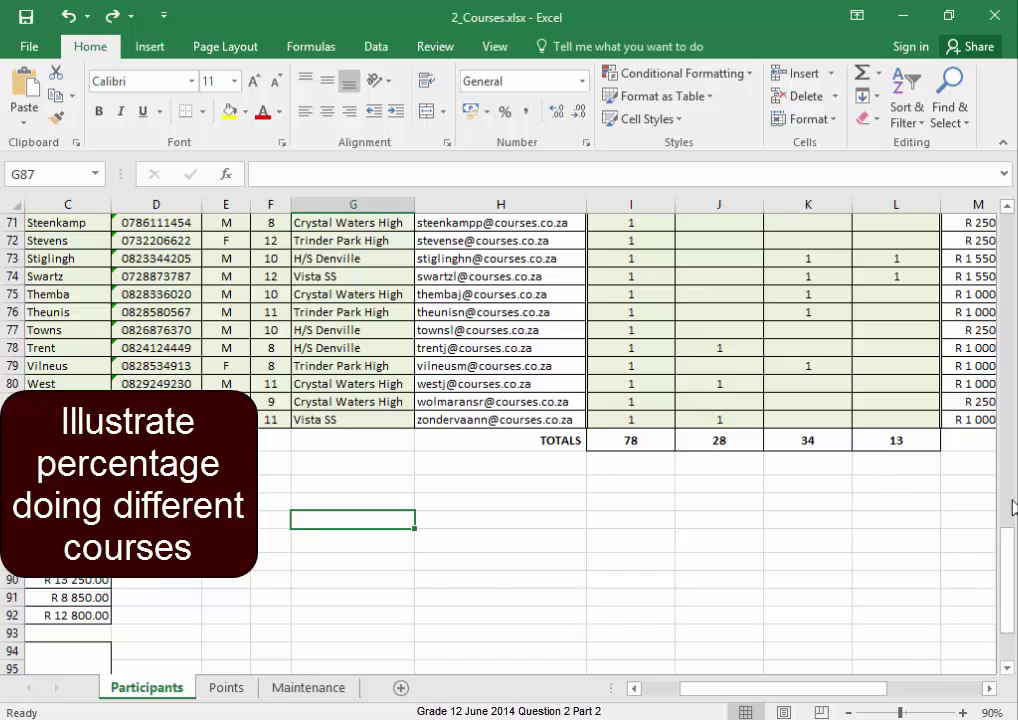
Select the course name headings I3:L3 together with the totals row I83:L83
drag(1008, 552, 1010, 230)
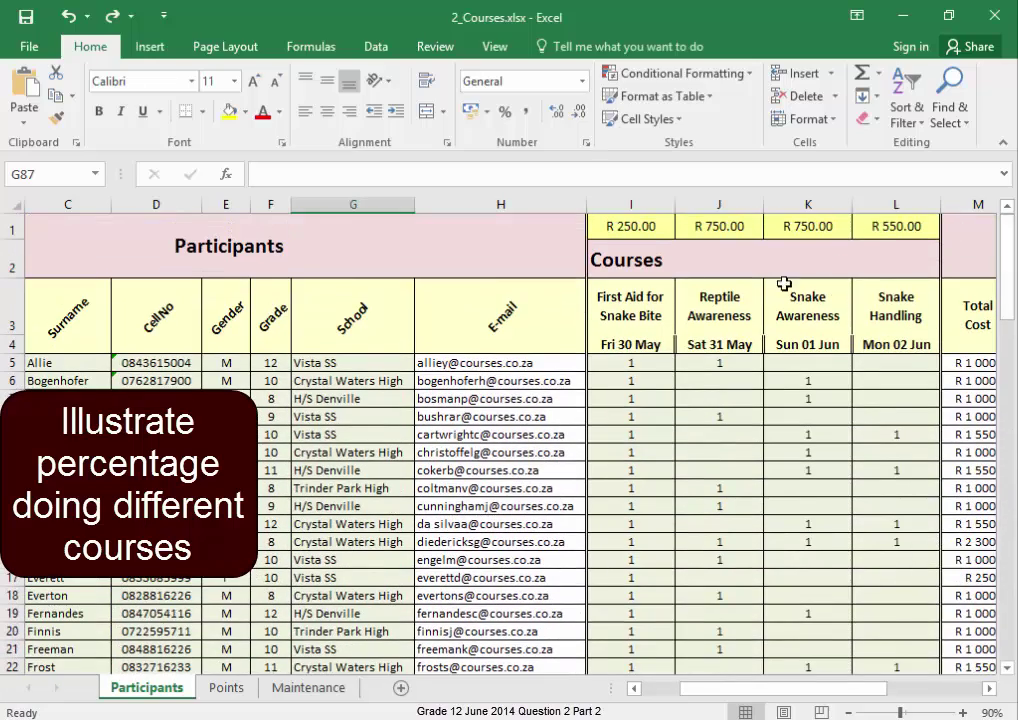
drag(597, 298, 902, 302)
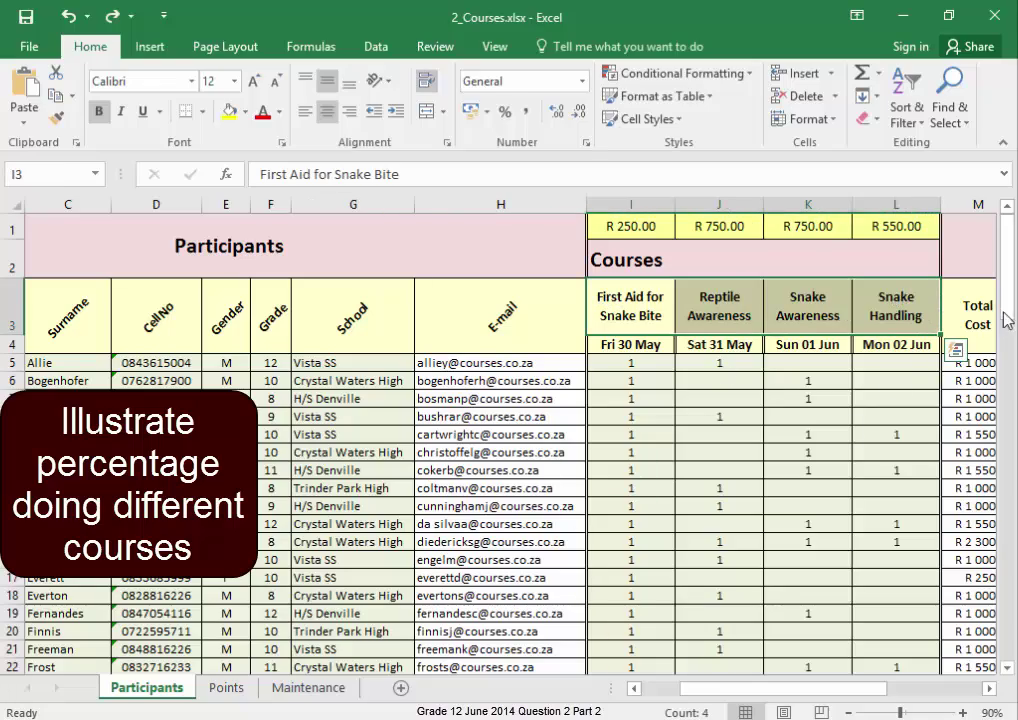
drag(1007, 290, 1007, 605)
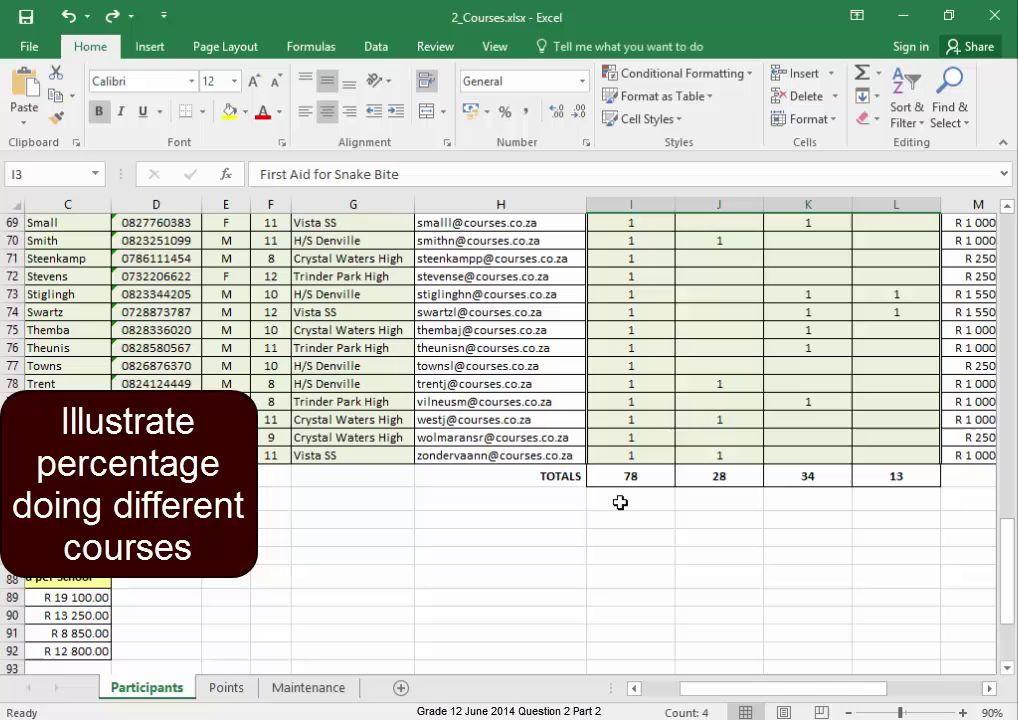
drag(615, 479, 886, 478)
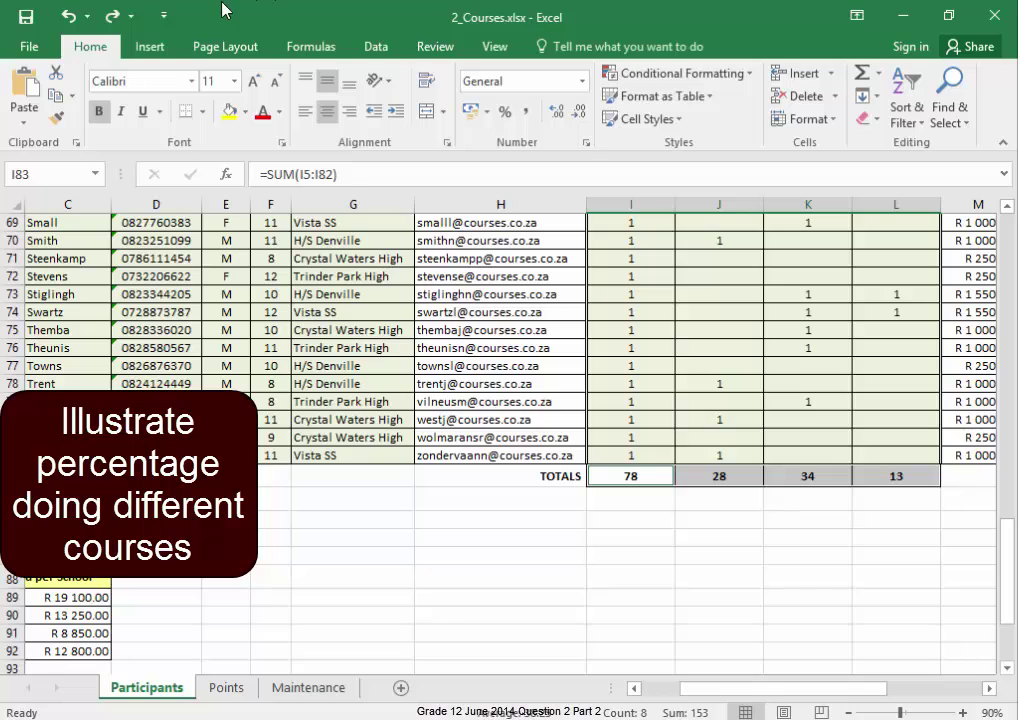
Insert a 2-D pie chart of the selected course totals
click(152, 48)
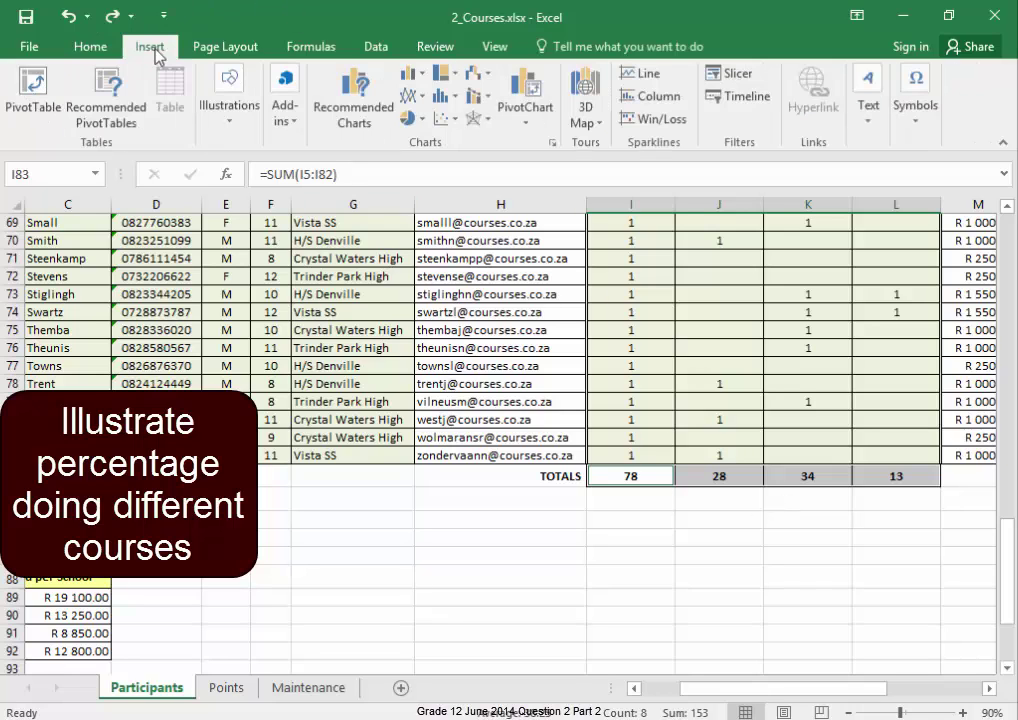
click(410, 118)
click(428, 184)
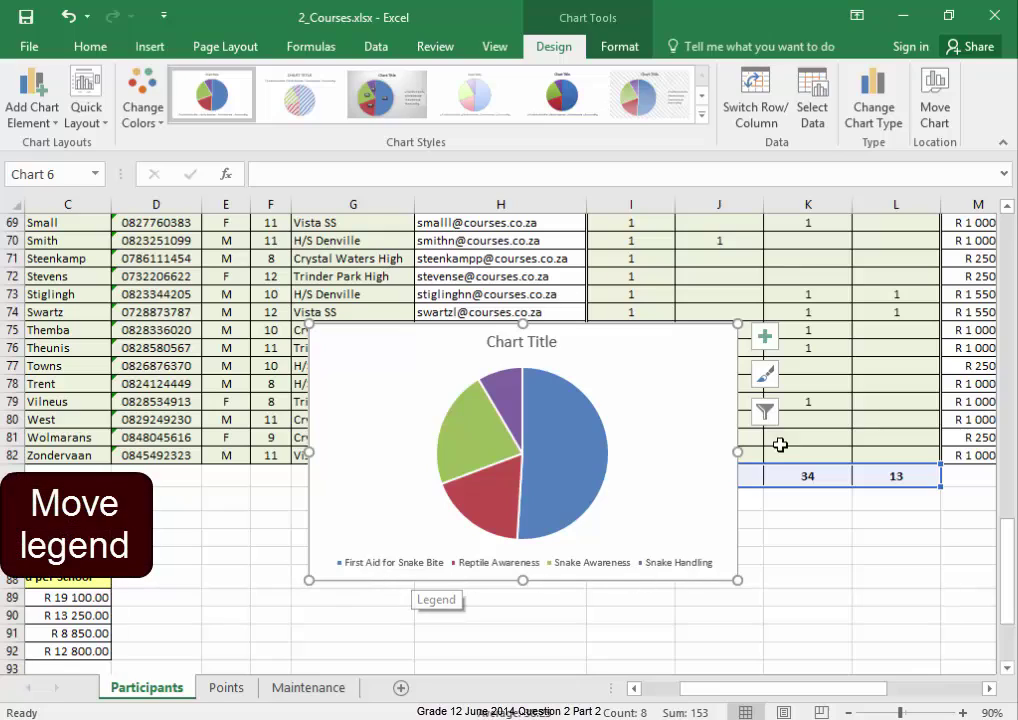
Place the chart legend on the right and show data labels 78, 28, 34, 13
click(770, 342)
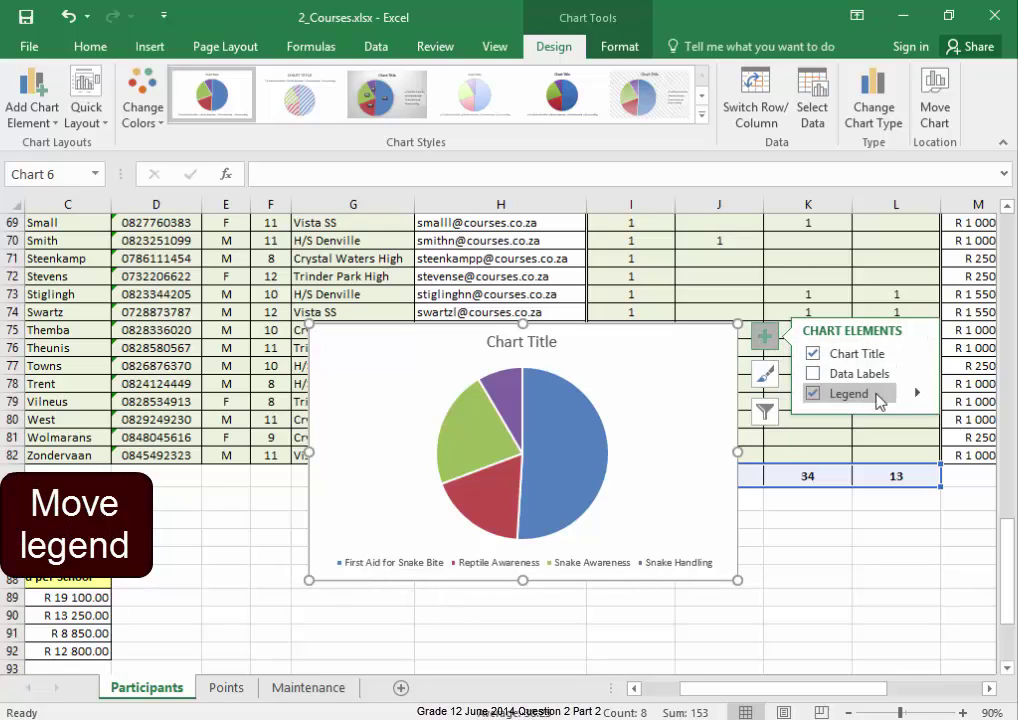
click(917, 394)
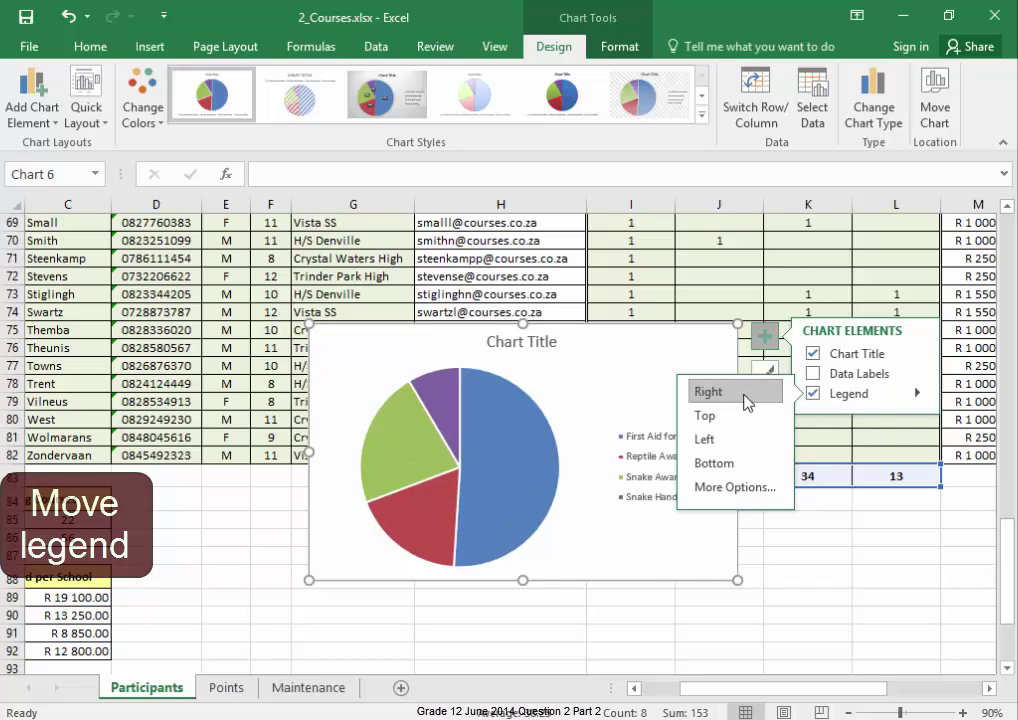
click(812, 374)
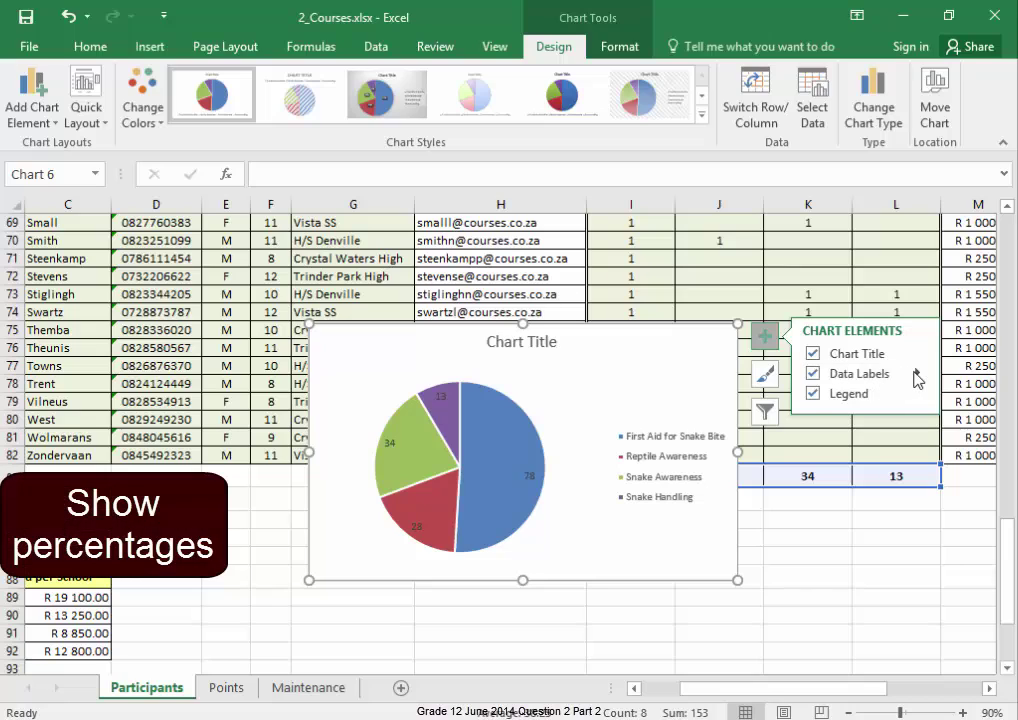
Set the data labels to Percentage instead of Value, showing 51%, 18%, 22%, 9%
click(918, 376)
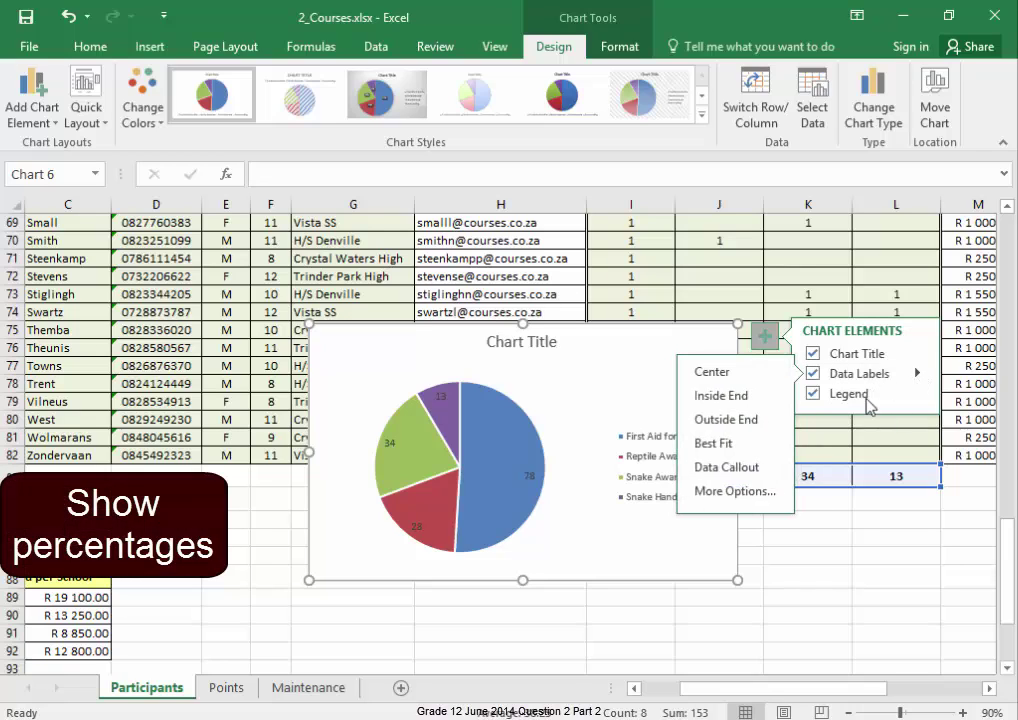
click(745, 489)
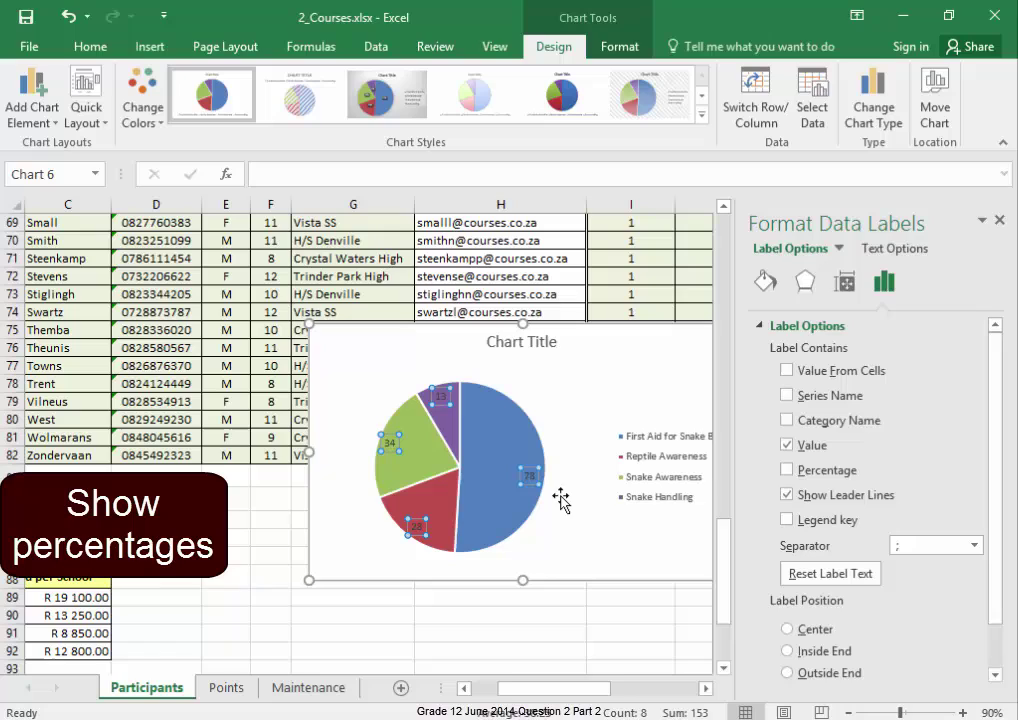
click(786, 470)
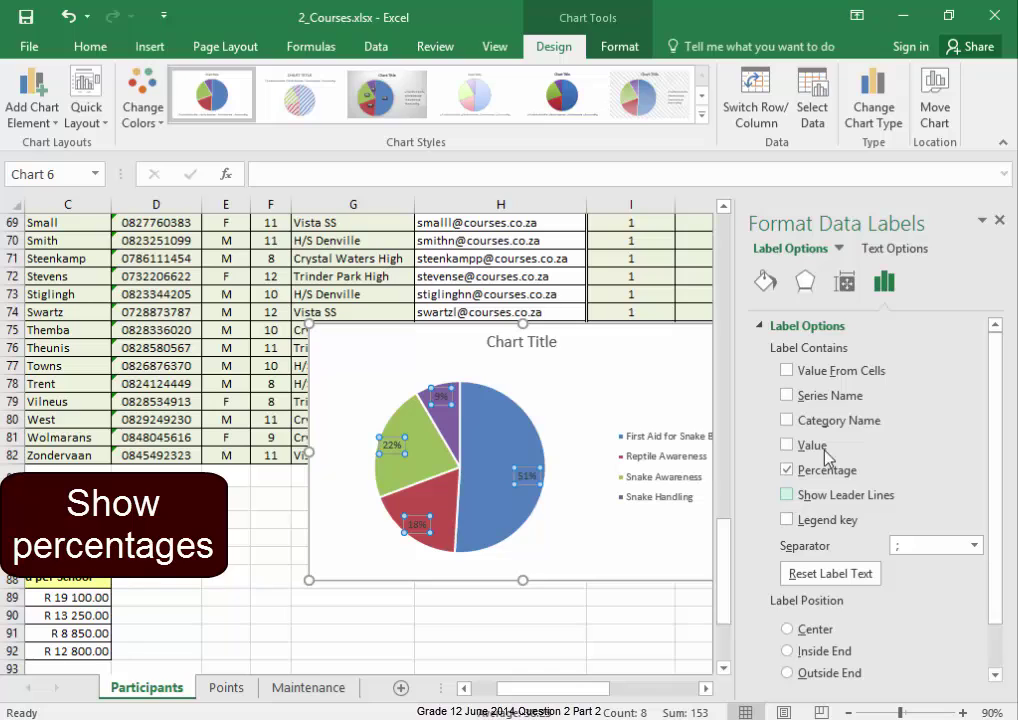
click(1000, 220)
Replace the placeholder chart title with 'Attending courses'
click(858, 554)
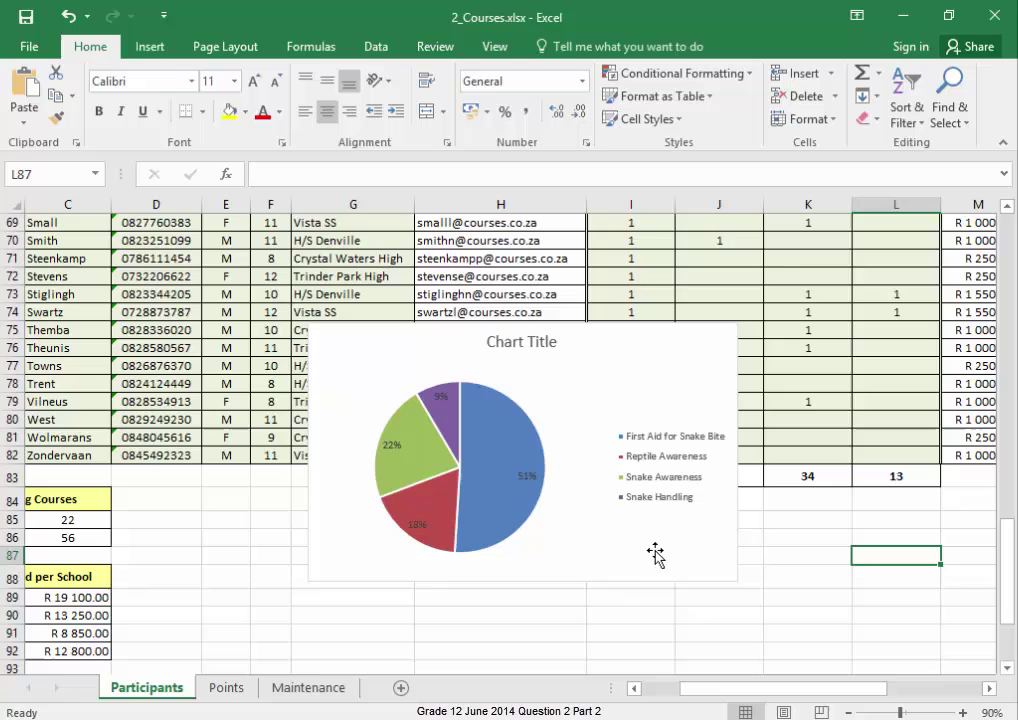
click(535, 348)
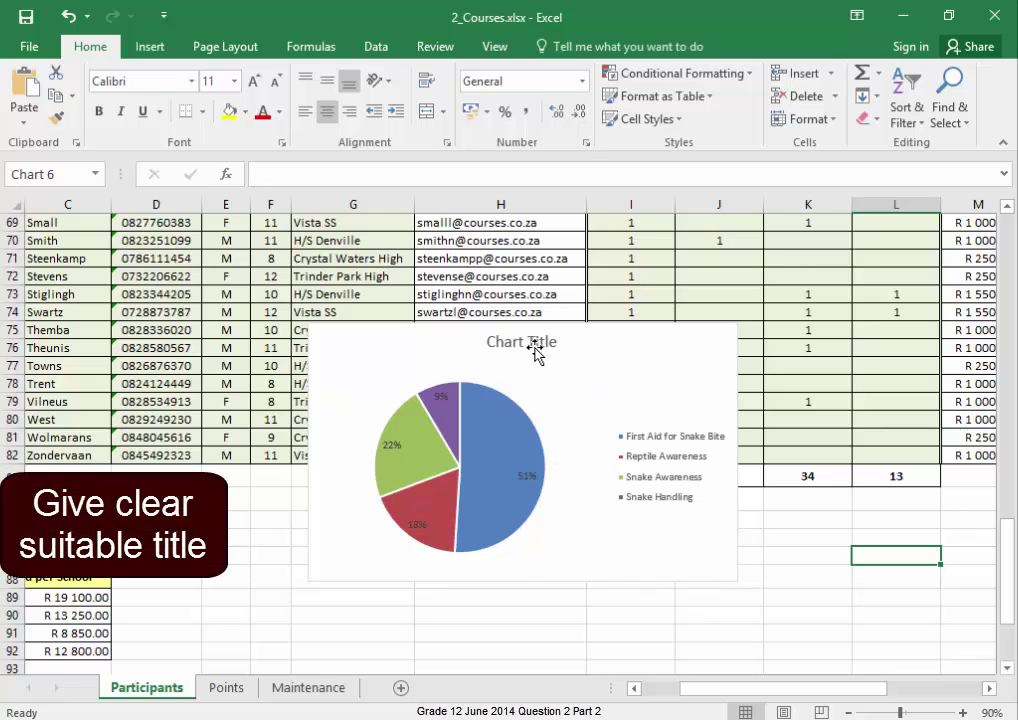
text(At)
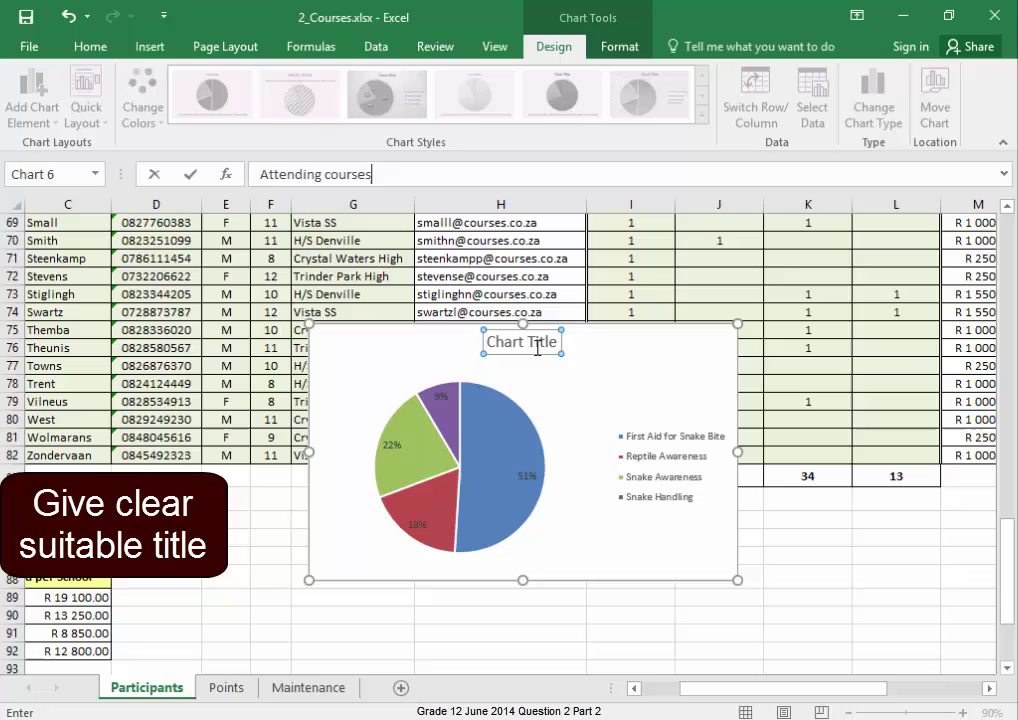
text(tending courses)
key(Return)
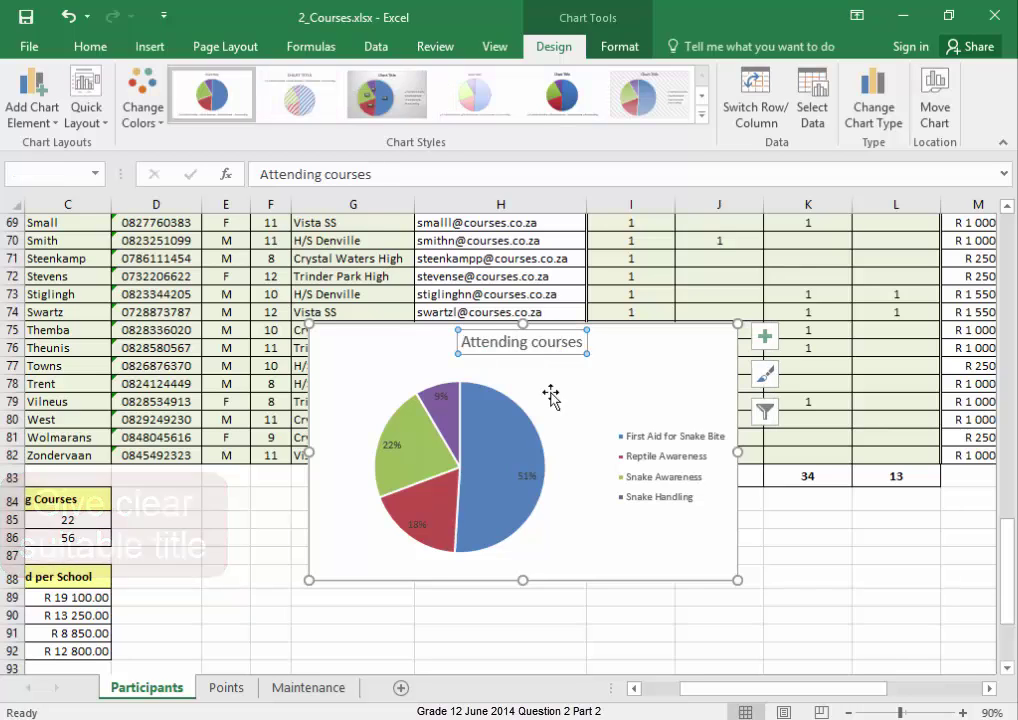
click(928, 629)
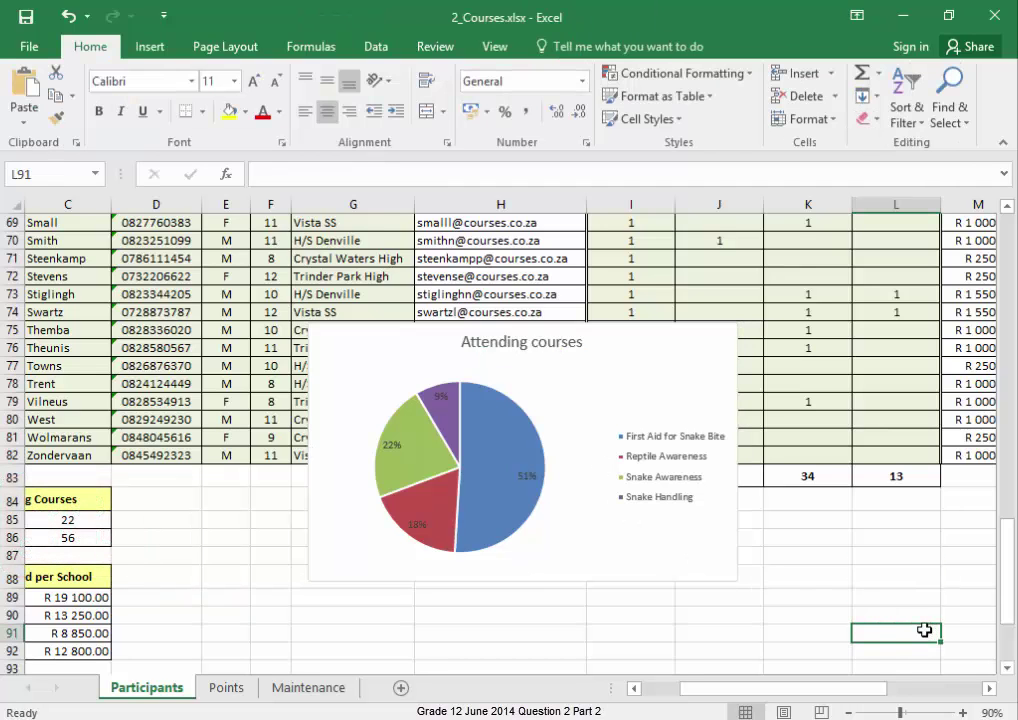
On the Maintenance sheet, enter =H2-G2 in I2
click(336, 690)
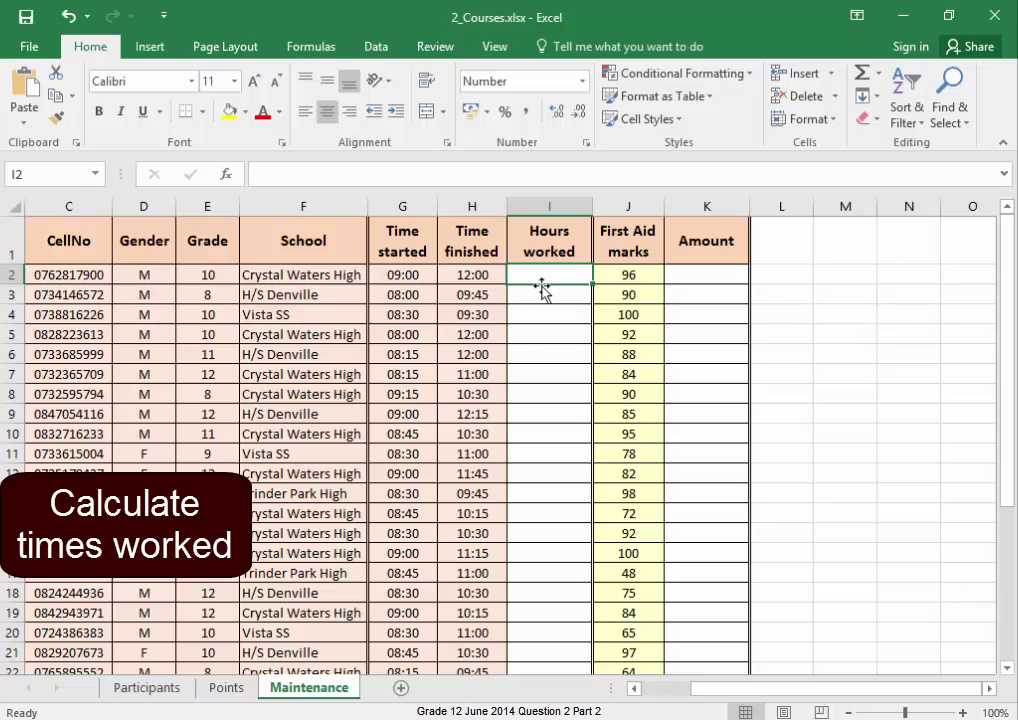
text(=)
click(484, 278)
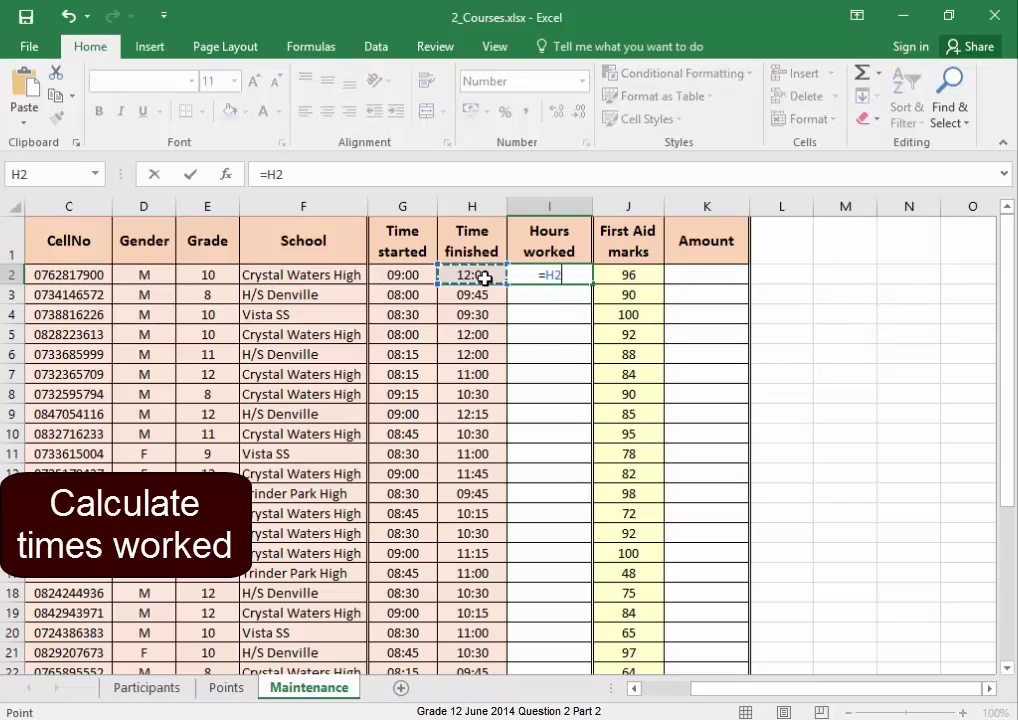
text(-)
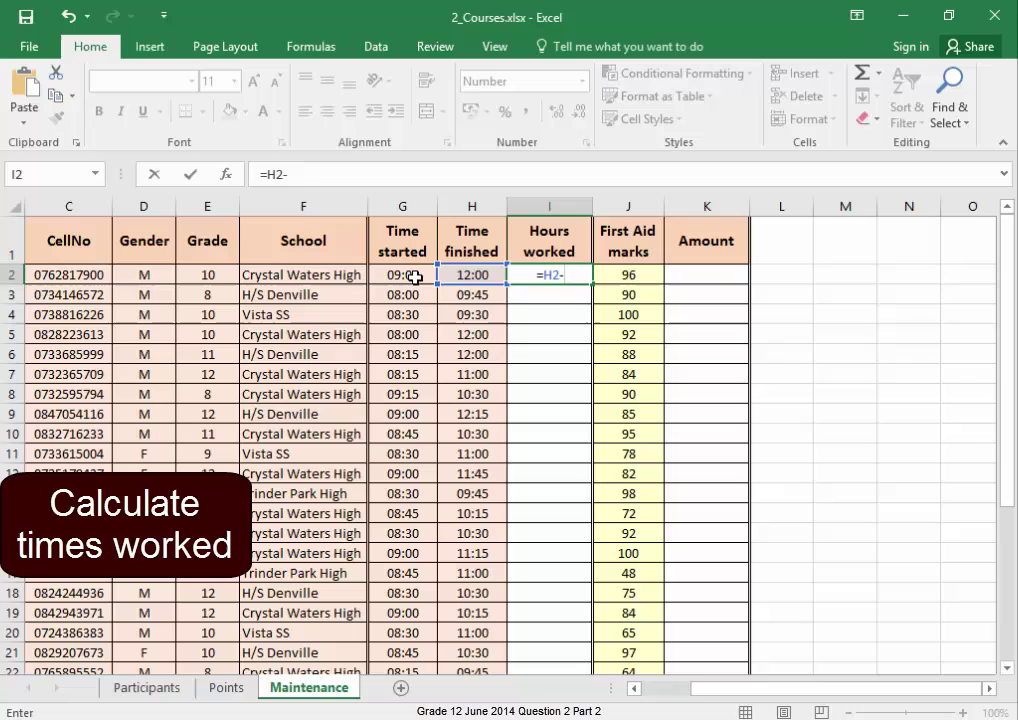
click(413, 277)
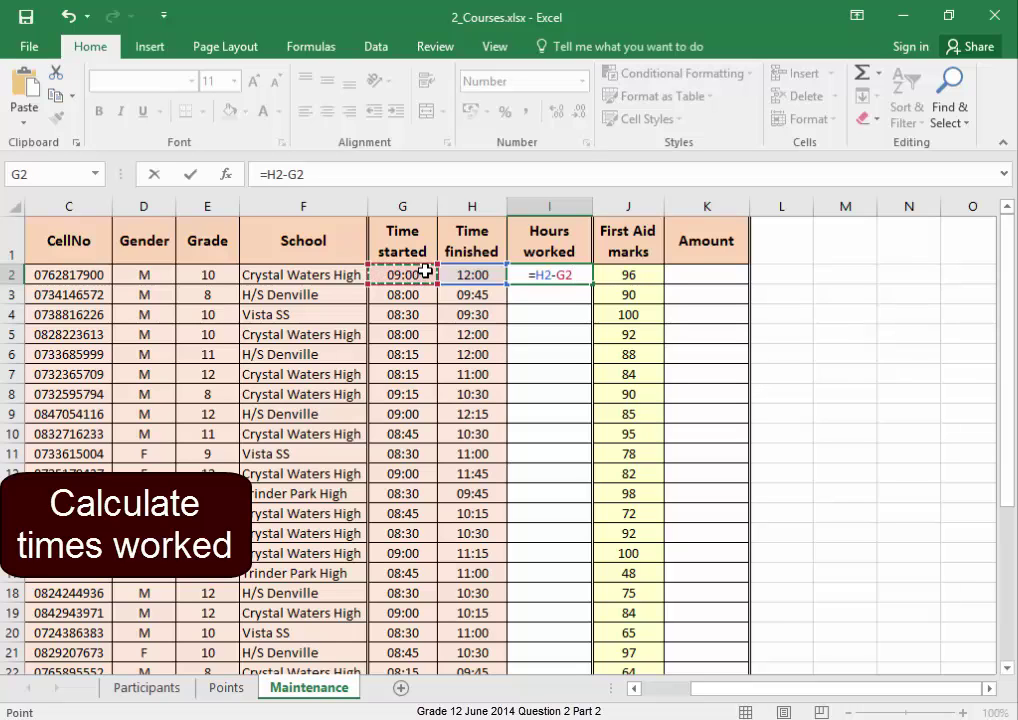
key(Return)
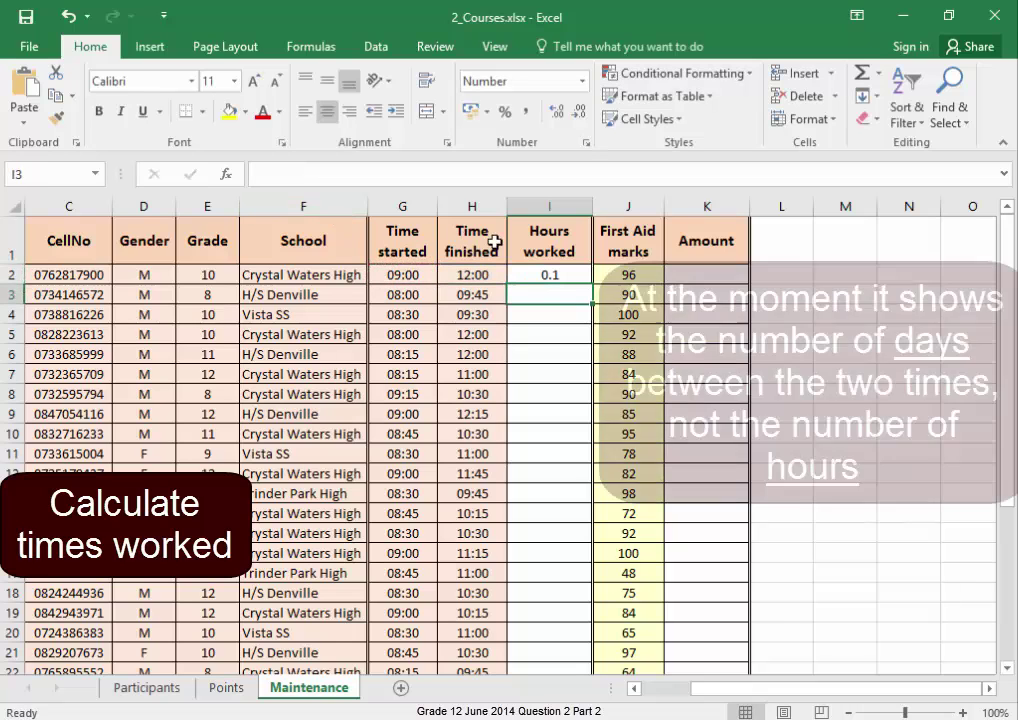
Change the I2 formula to =(H2-G2)*24 so it shows 3.0 hours
click(557, 273)
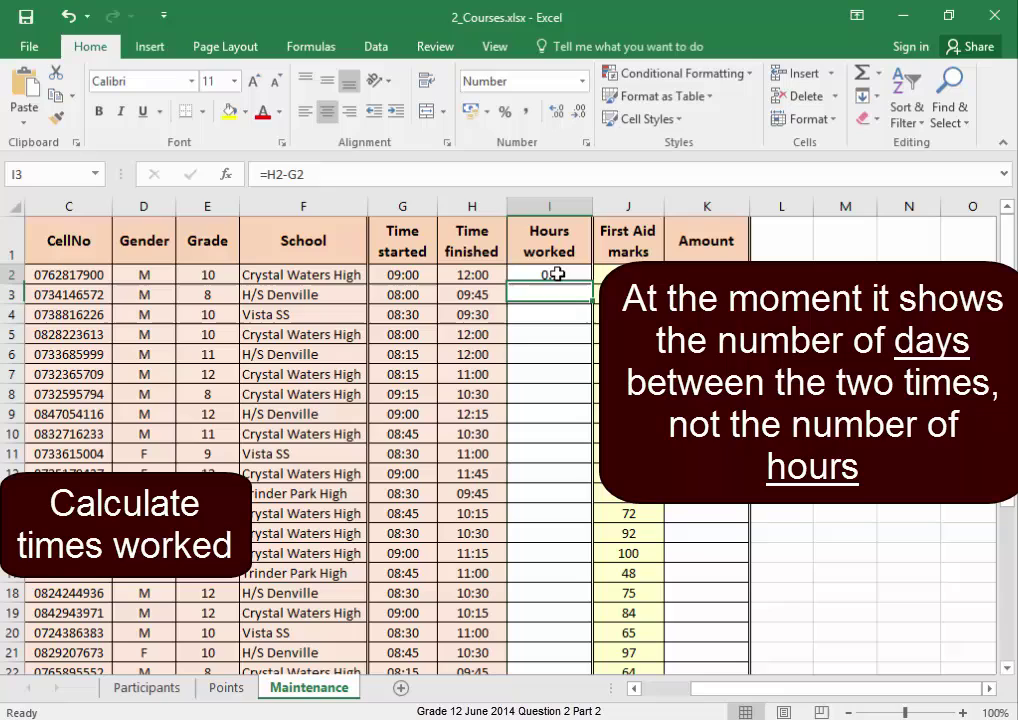
click(269, 176)
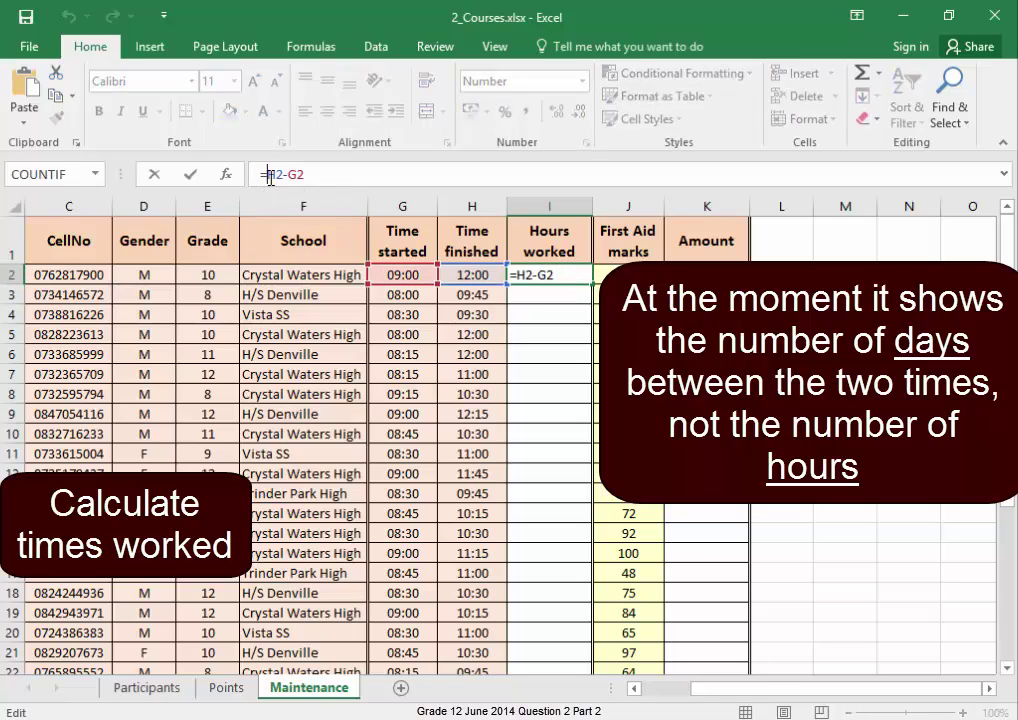
text(()
text(*)
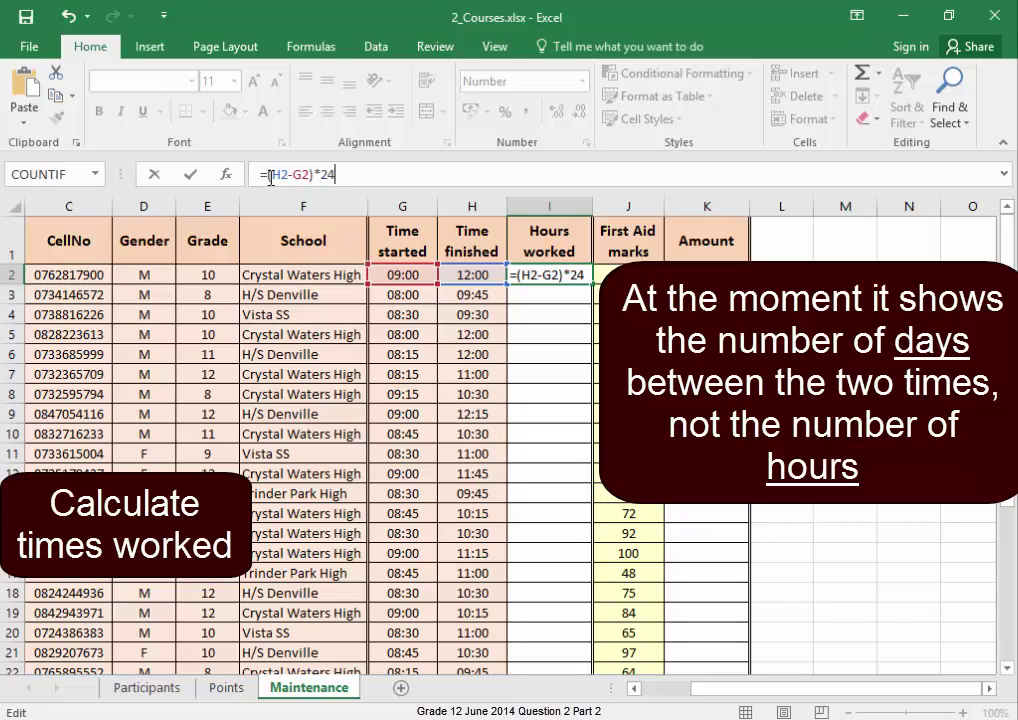
key(Return)
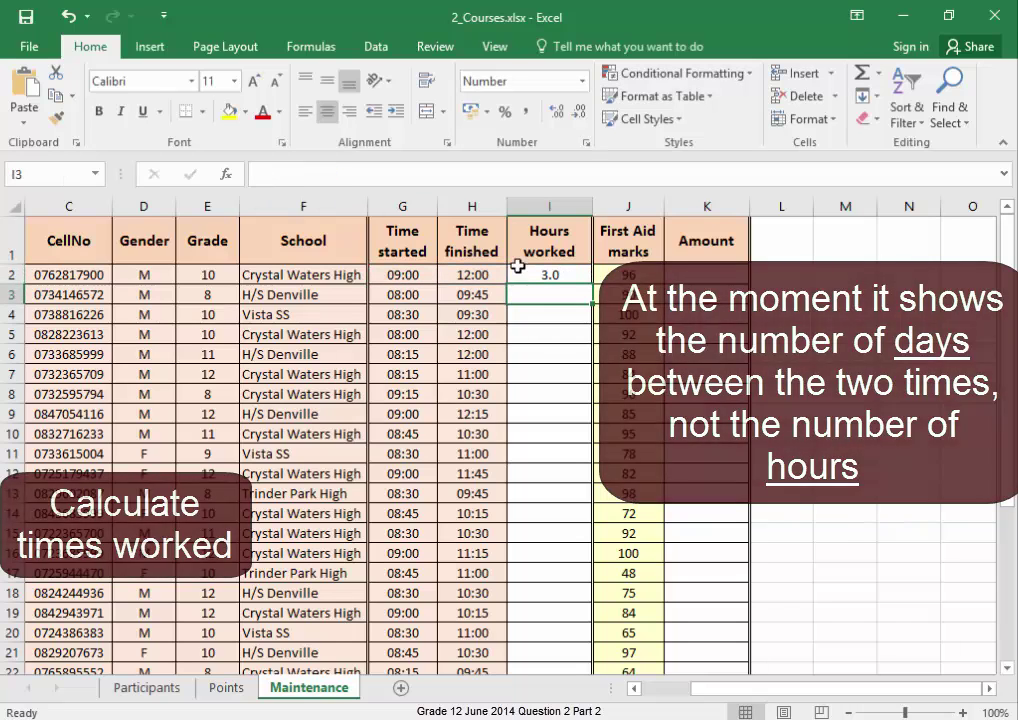
Wrap the I2 formula in ROUND as =ROUND((H2-G2)*24;1)
click(561, 276)
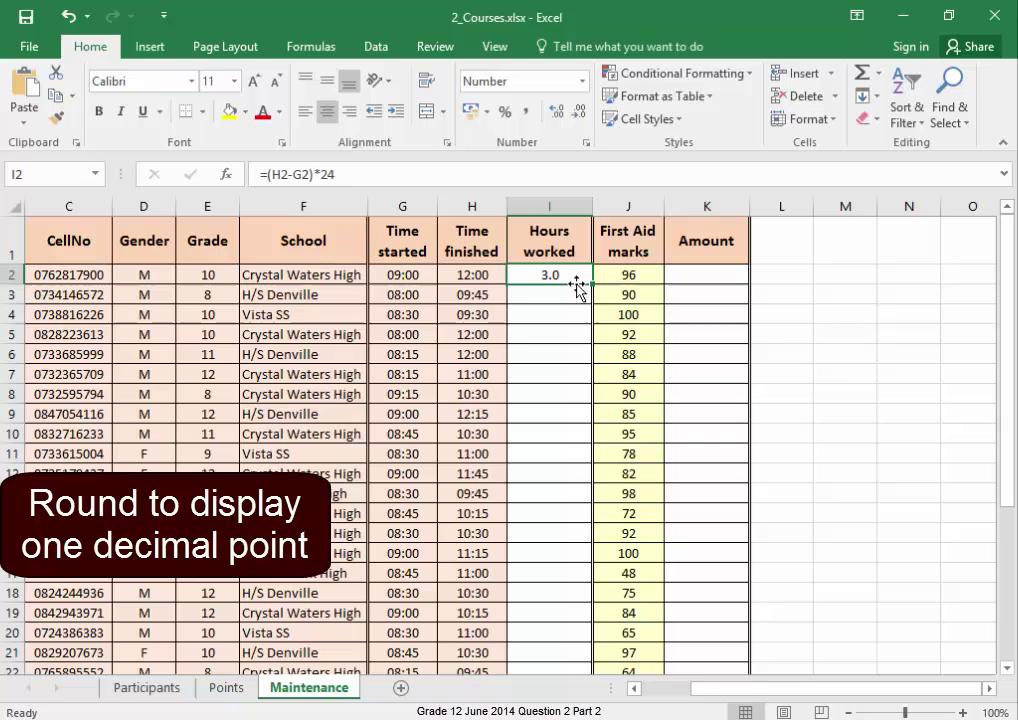
click(266, 175)
text(roind)
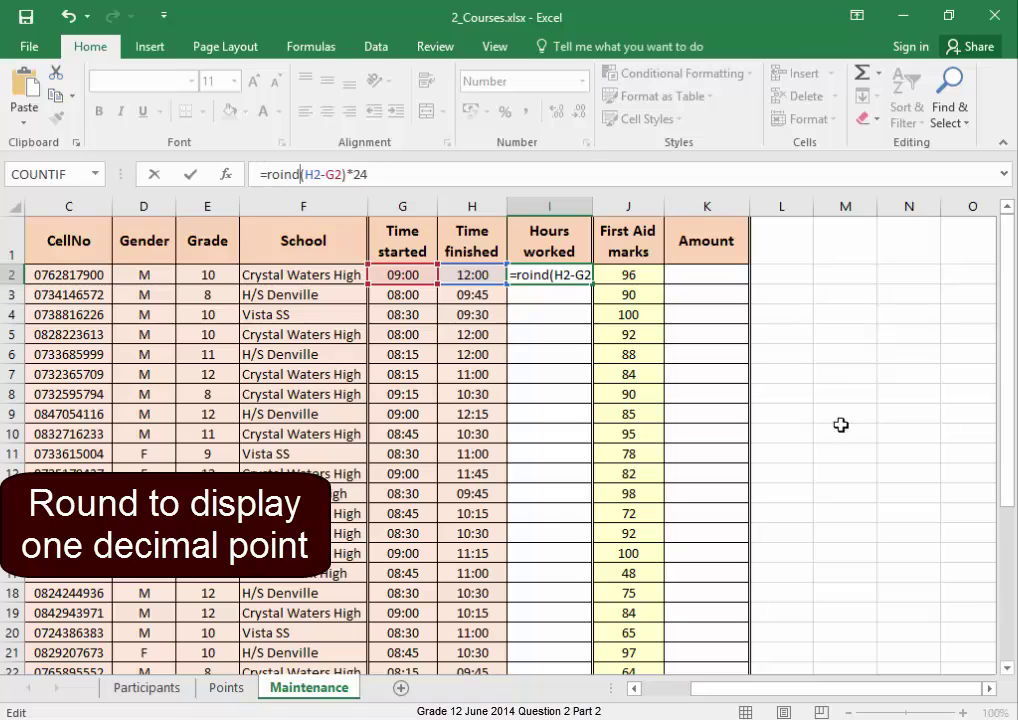
key(BackSpace)
key(BackSpace)
key(BackSpace)
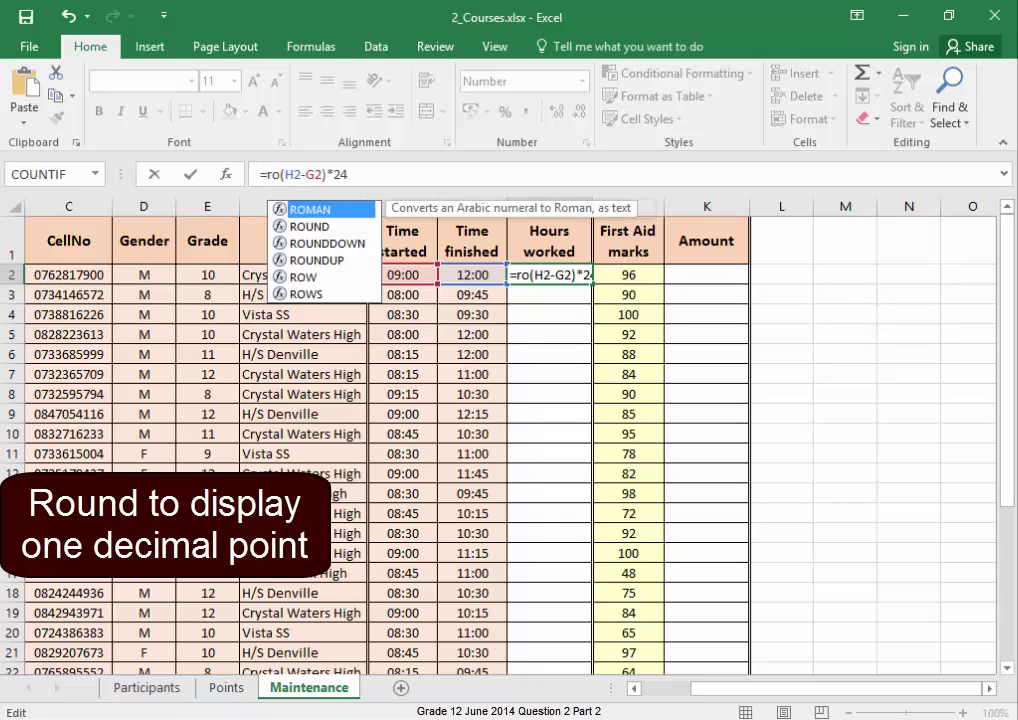
text(und()
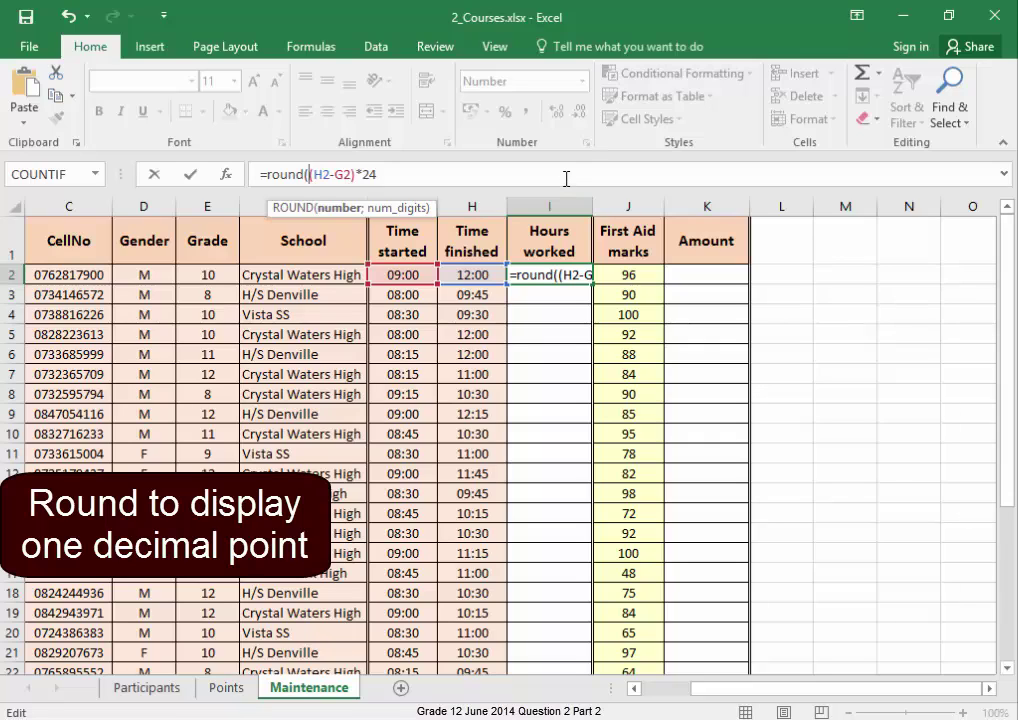
text(;)
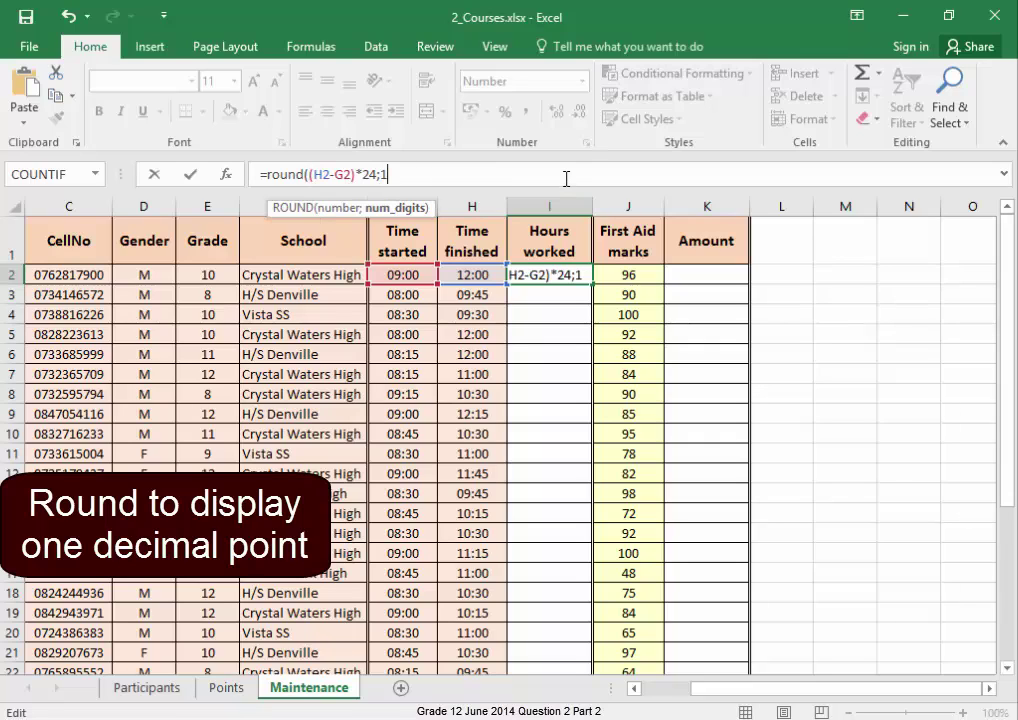
text(1))
key(Return)
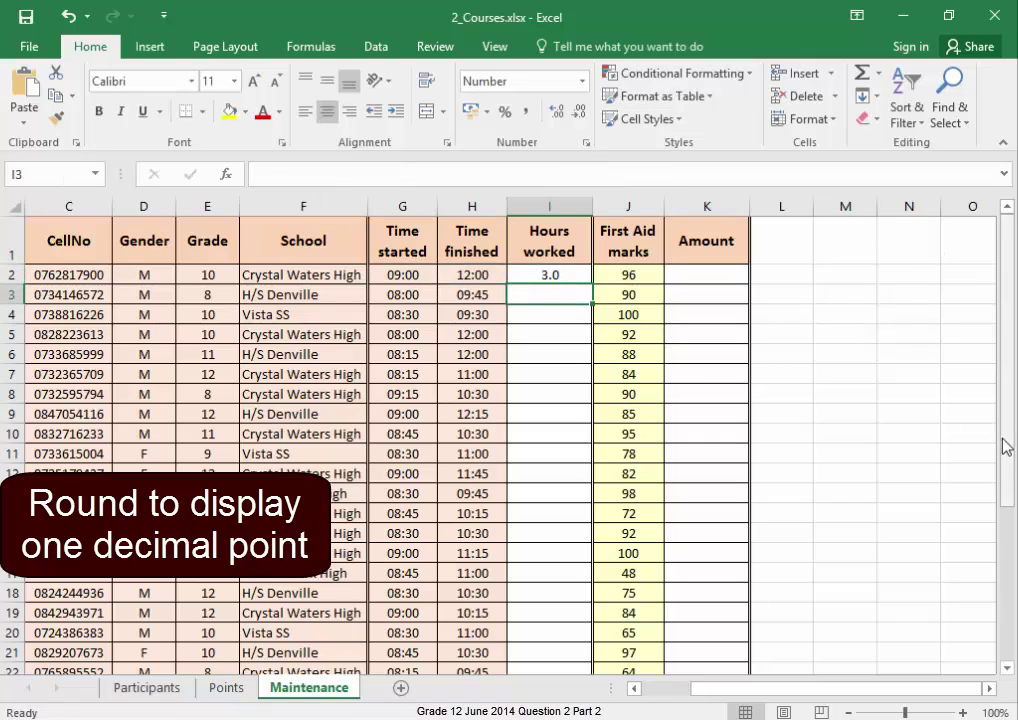
Fill the I2 formula down to I35, giving values like 1.8, 4.0 and 3.5
click(572, 277)
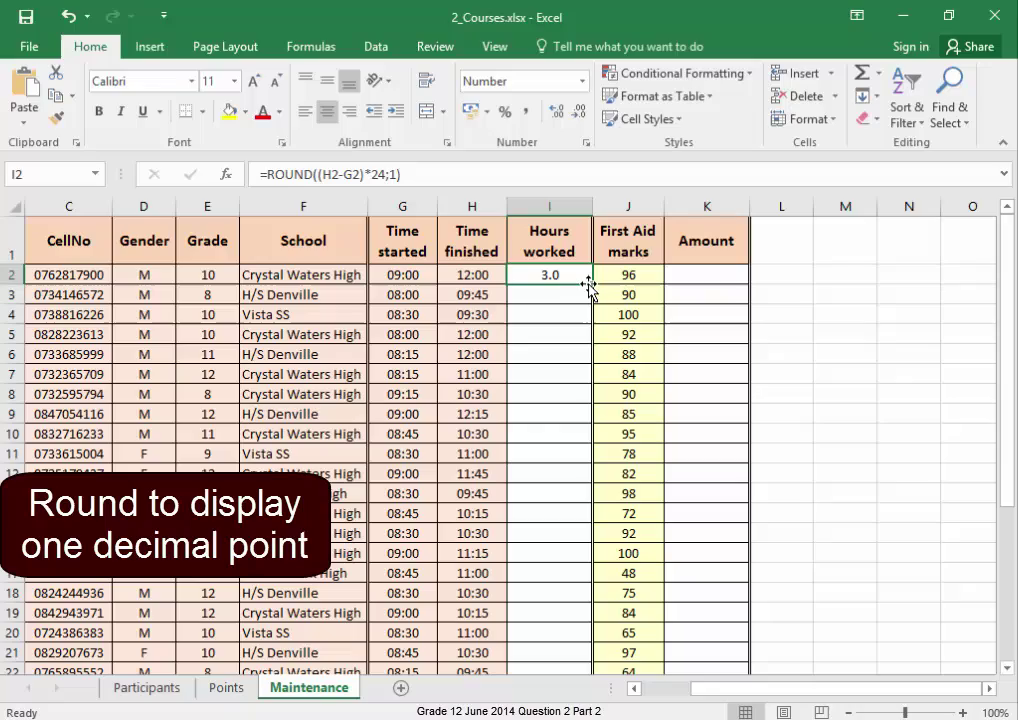
drag(591, 284, 575, 660)
click(863, 625)
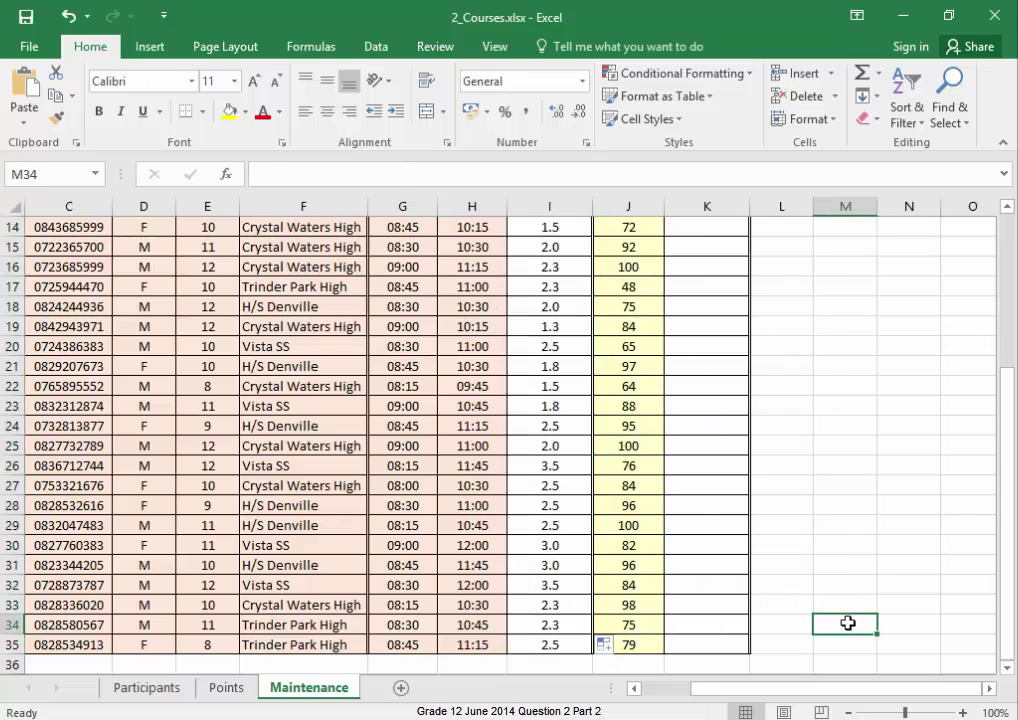
scroll(850, 615, up, 5)
Enter =IF(J2>=95;60;IF(J2>=80;50;20)) in K2, showing R 60.00
click(702, 281)
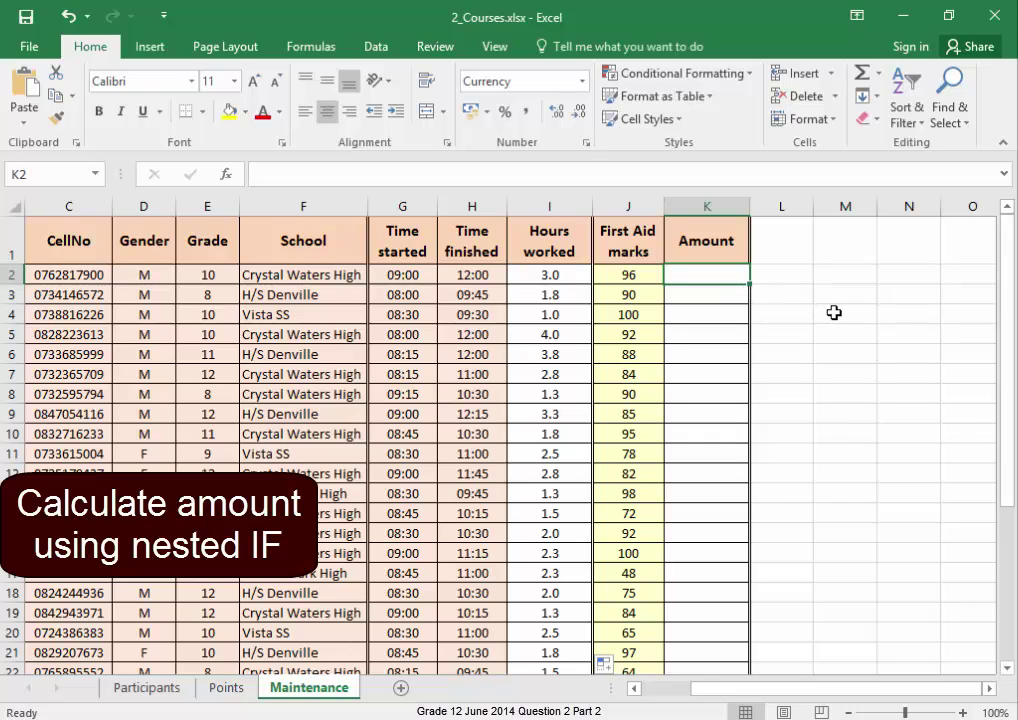
text(=)
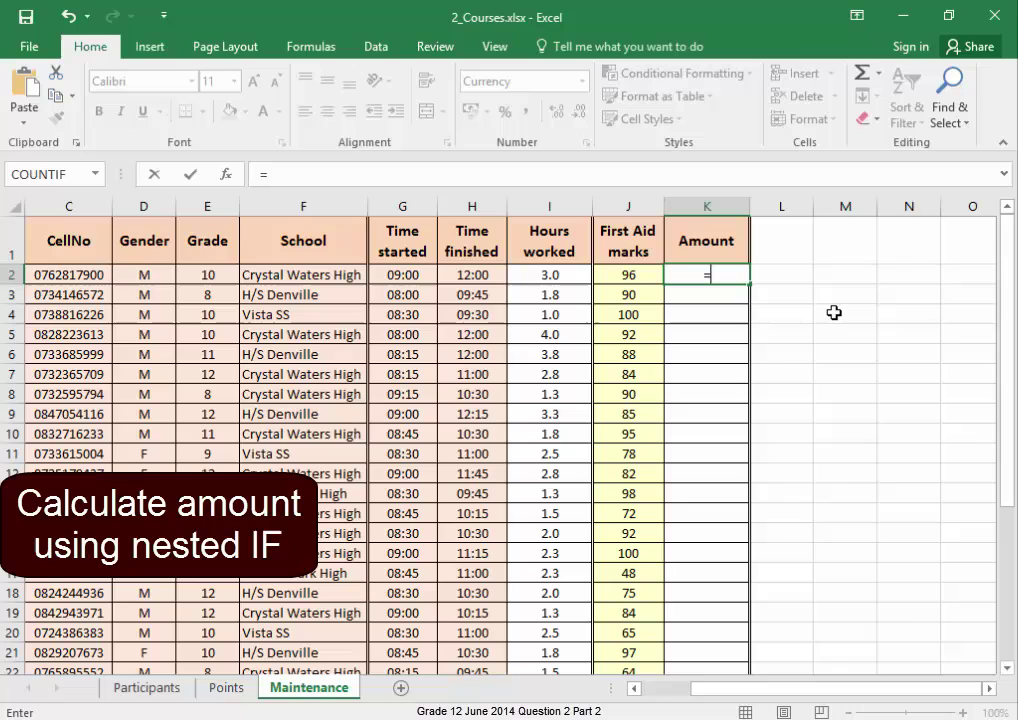
text(IF()
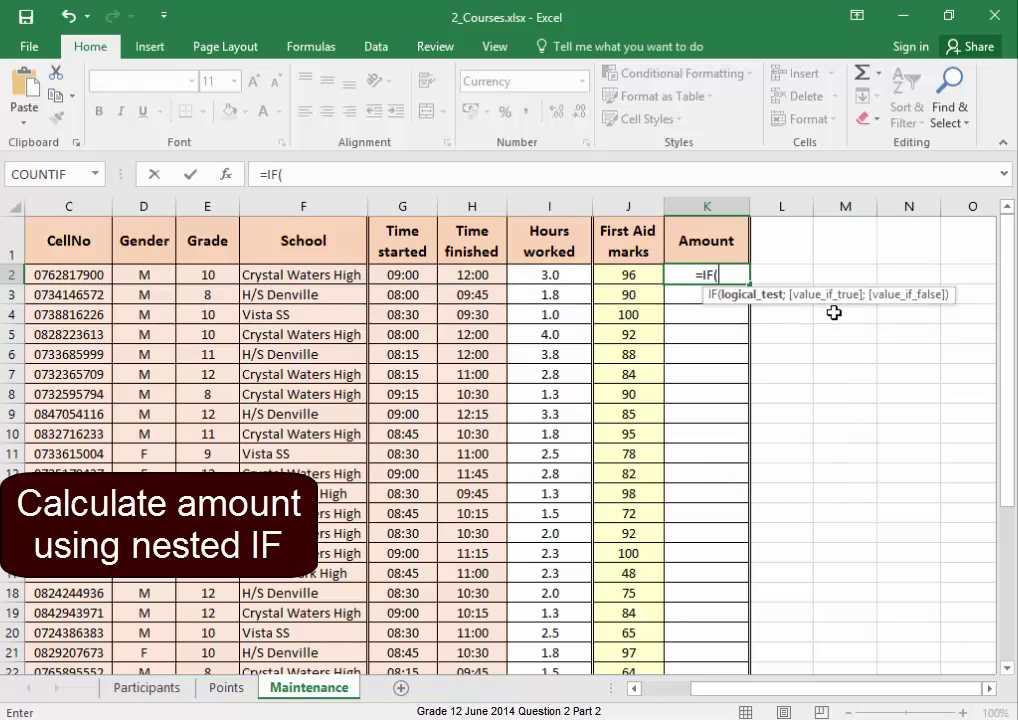
click(630, 281)
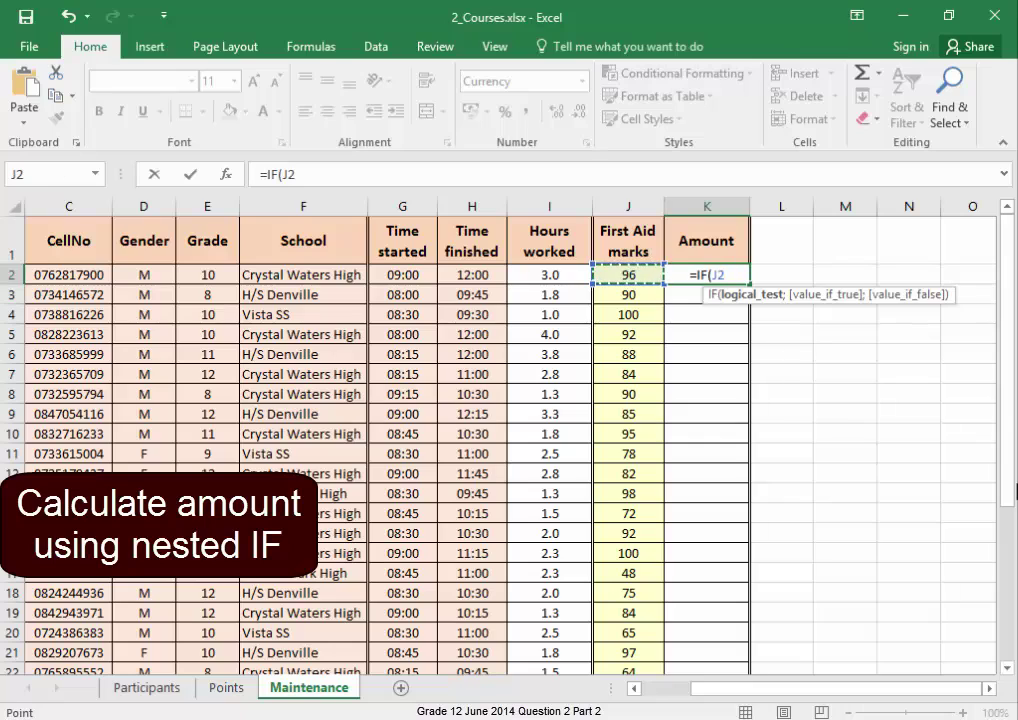
text(>)
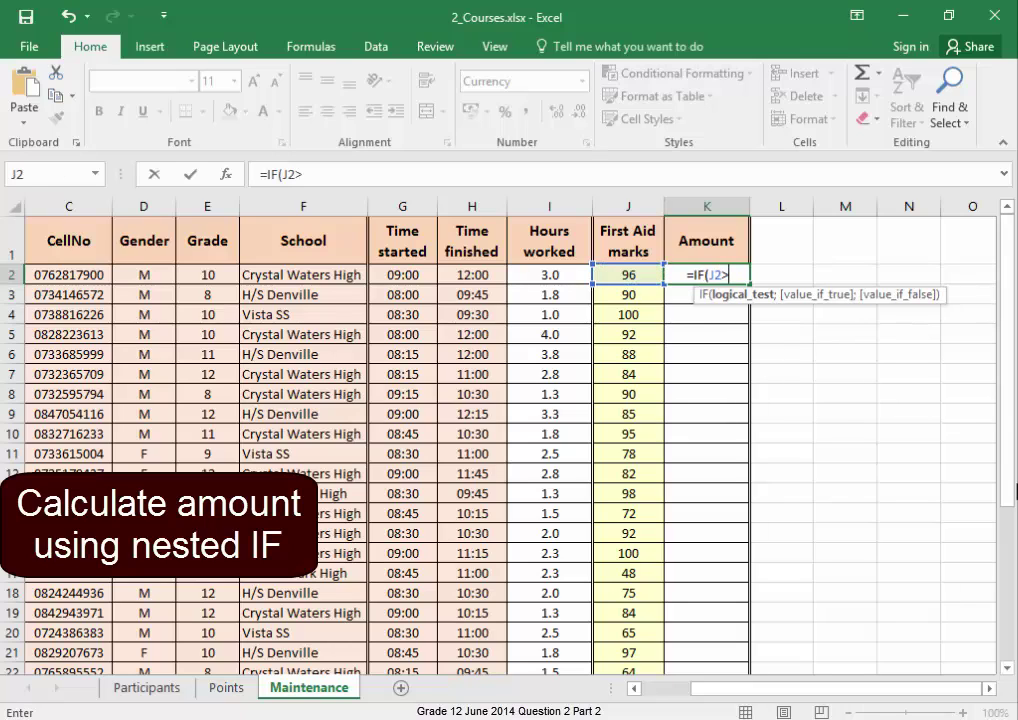
text(=)
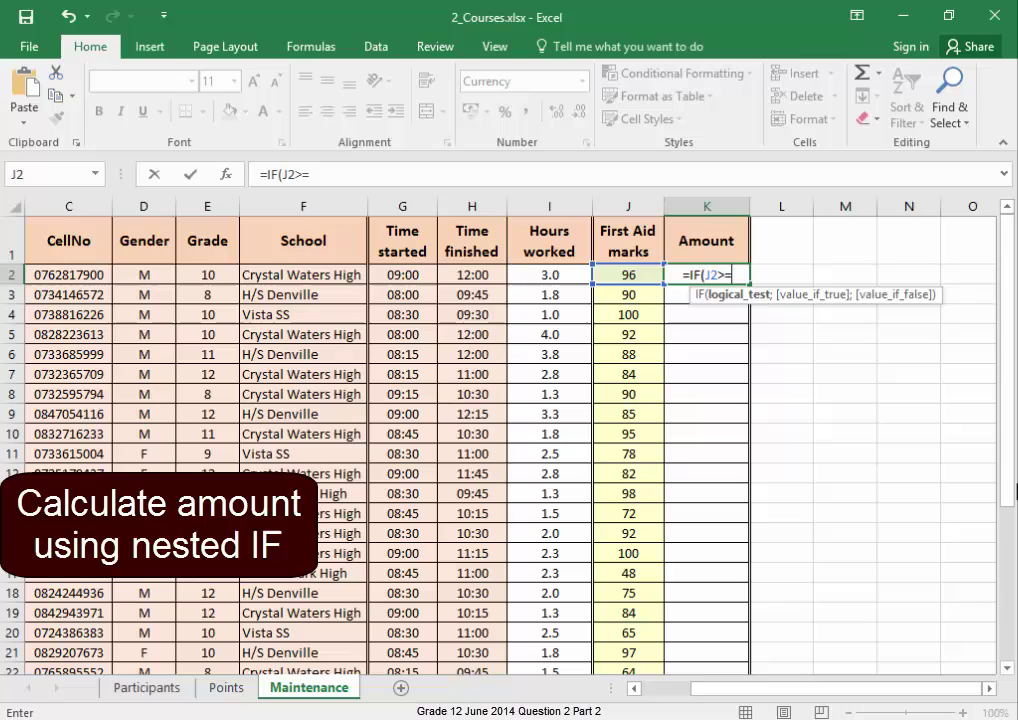
text(95)
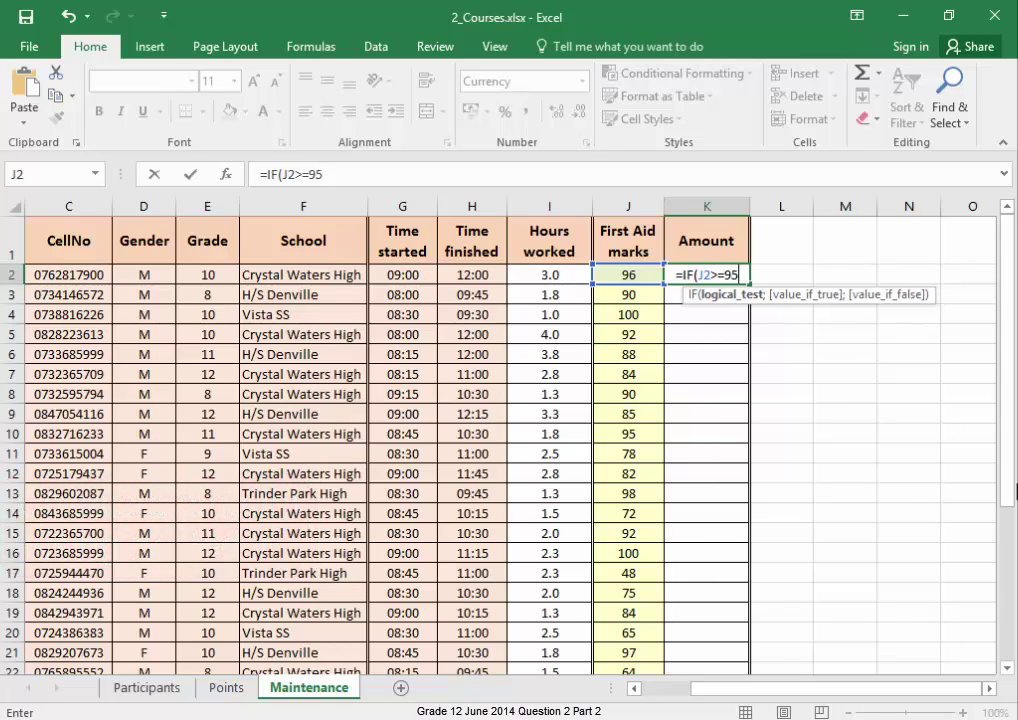
text(;)
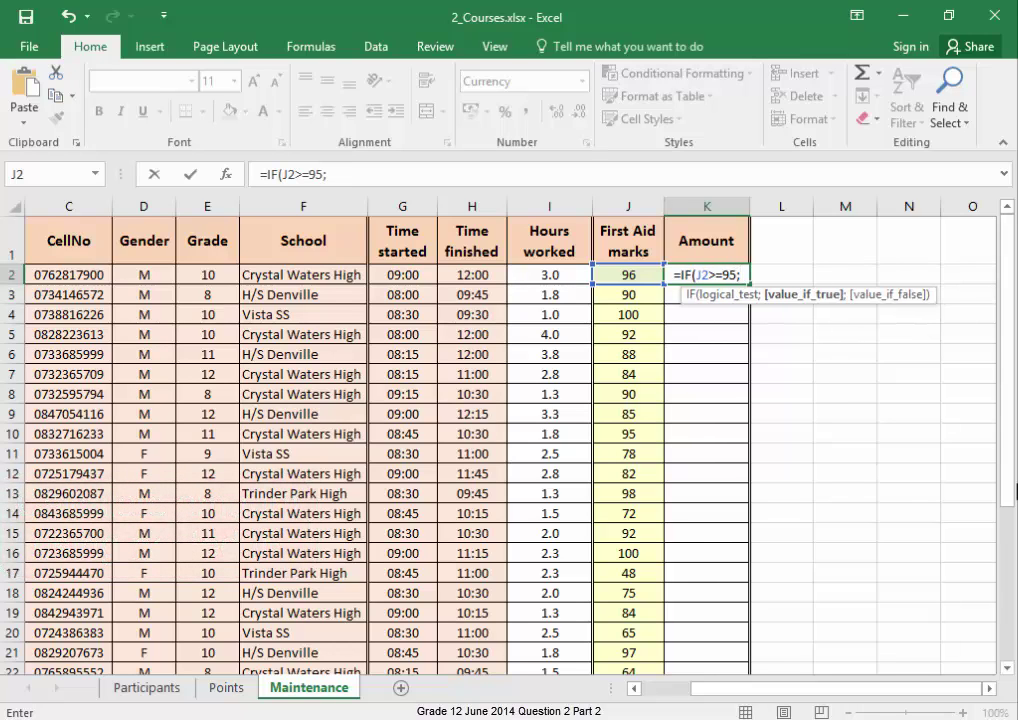
text(60)
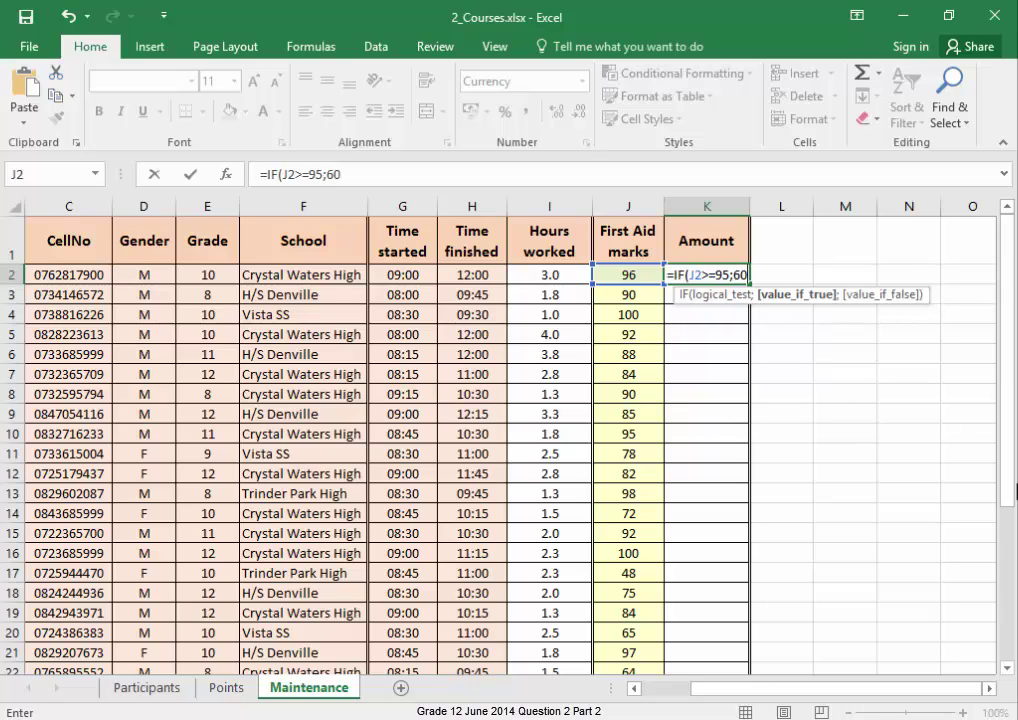
text(;IF)
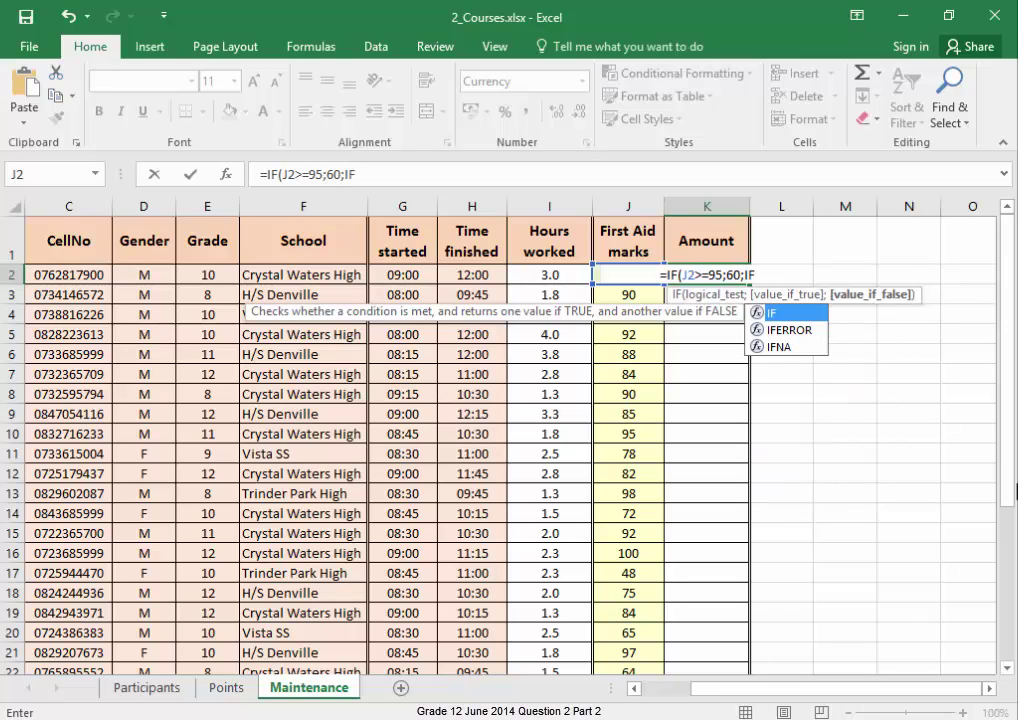
text((j)
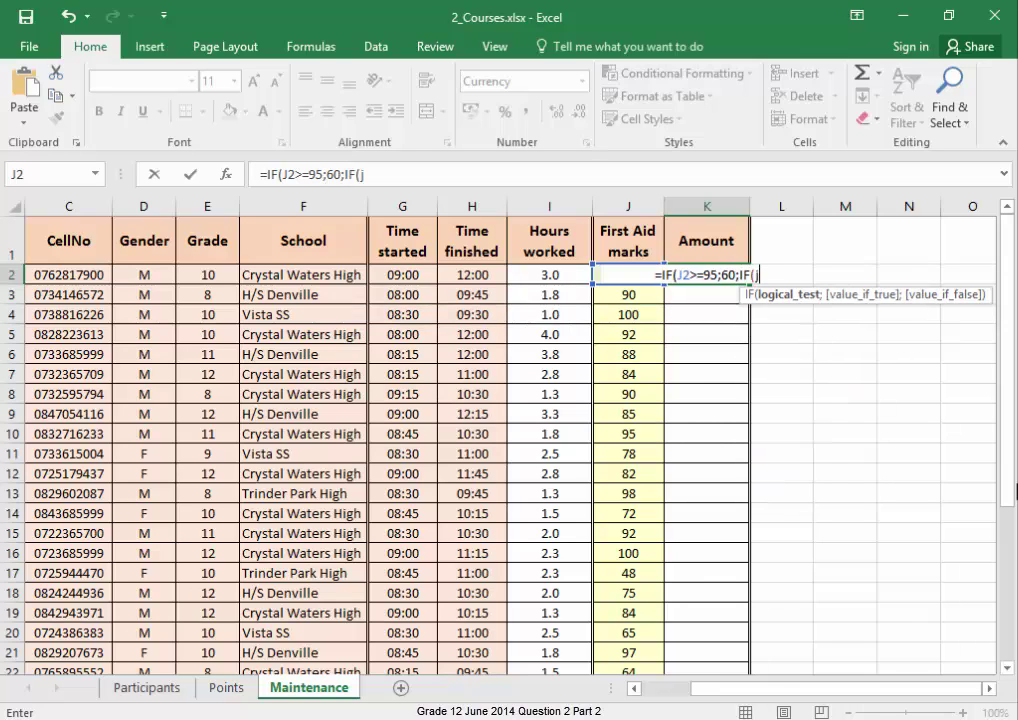
text(2>)
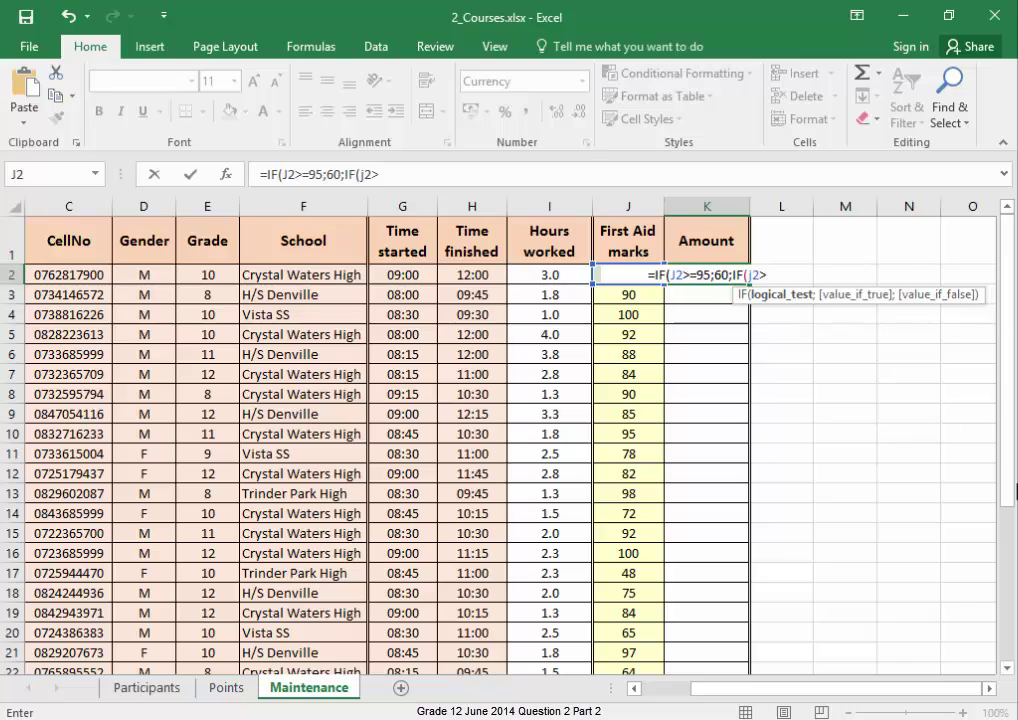
text(=)
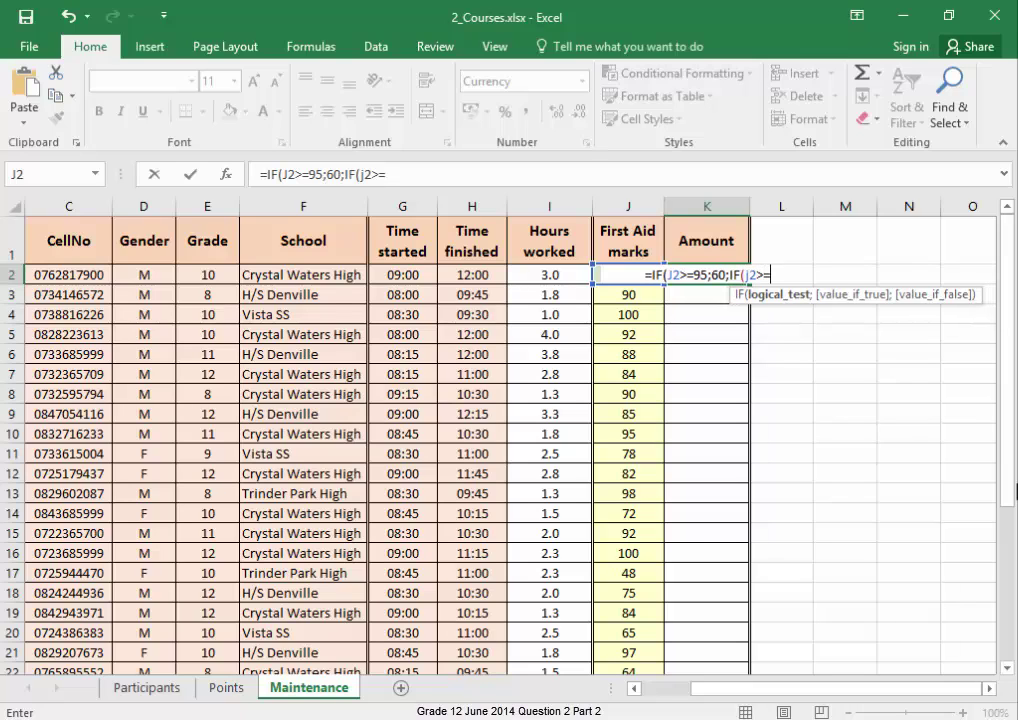
text(8)
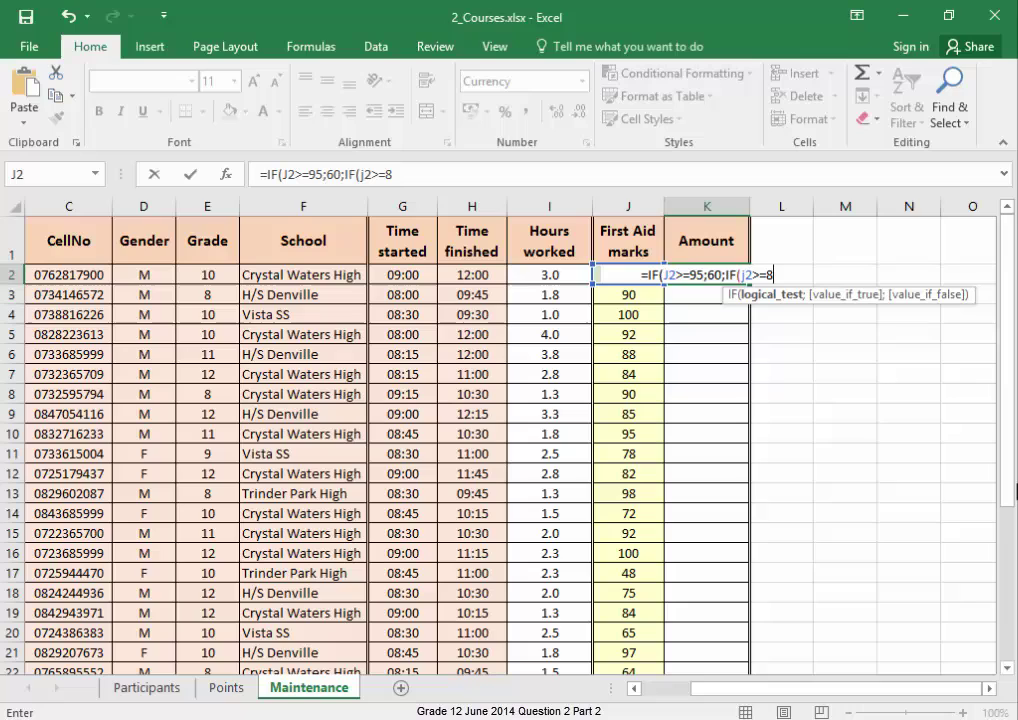
text(0;5)
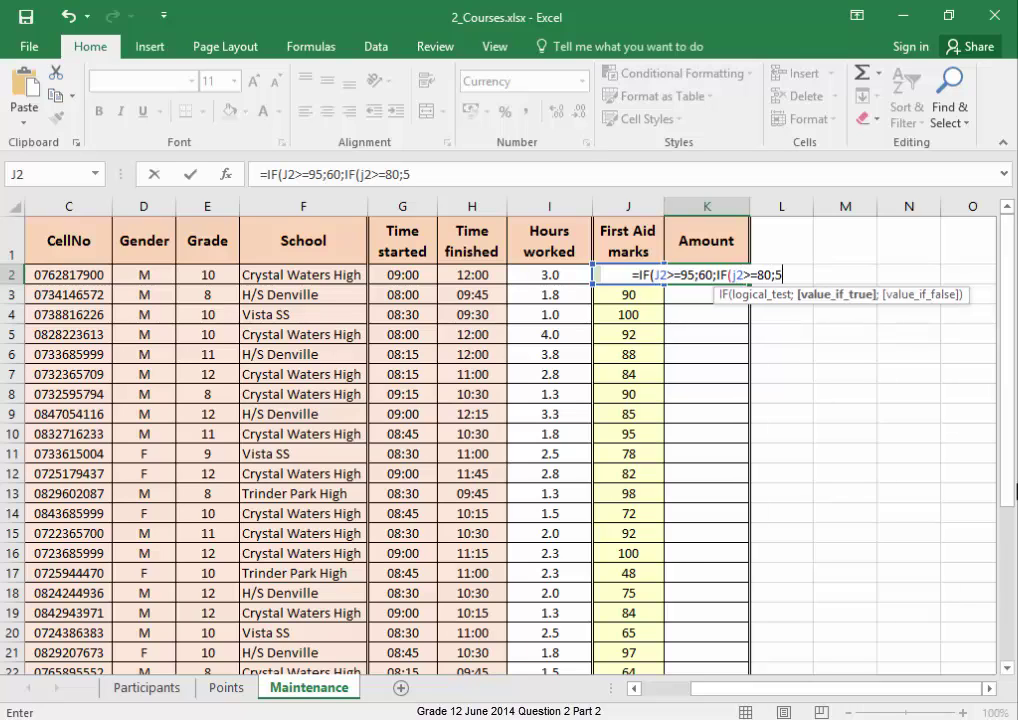
text(0;)
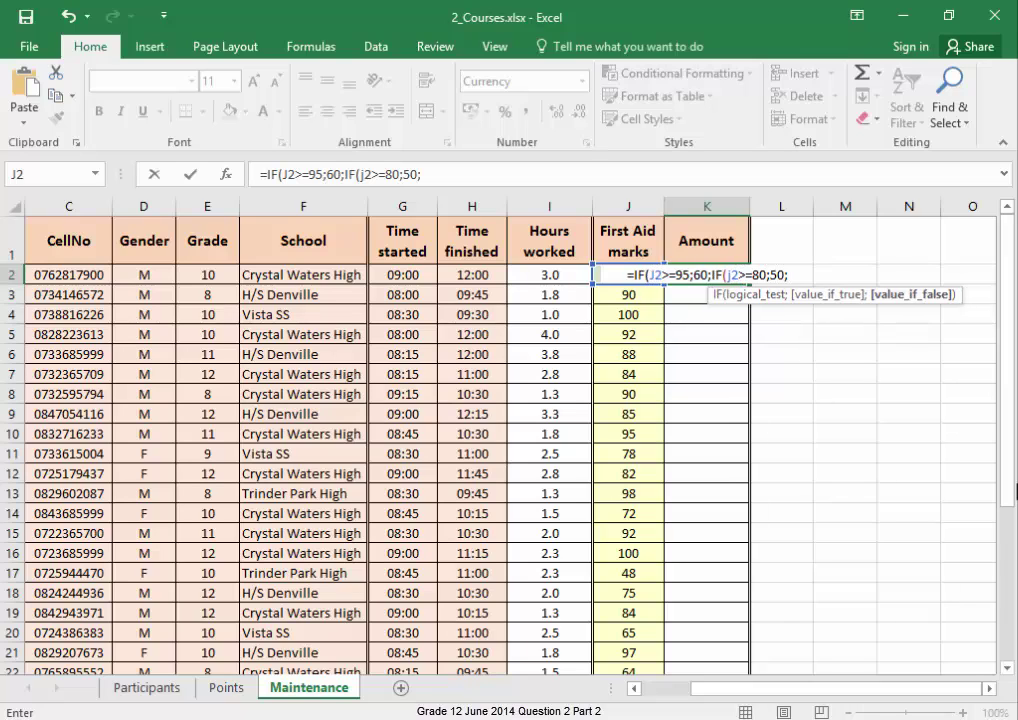
text(20)))
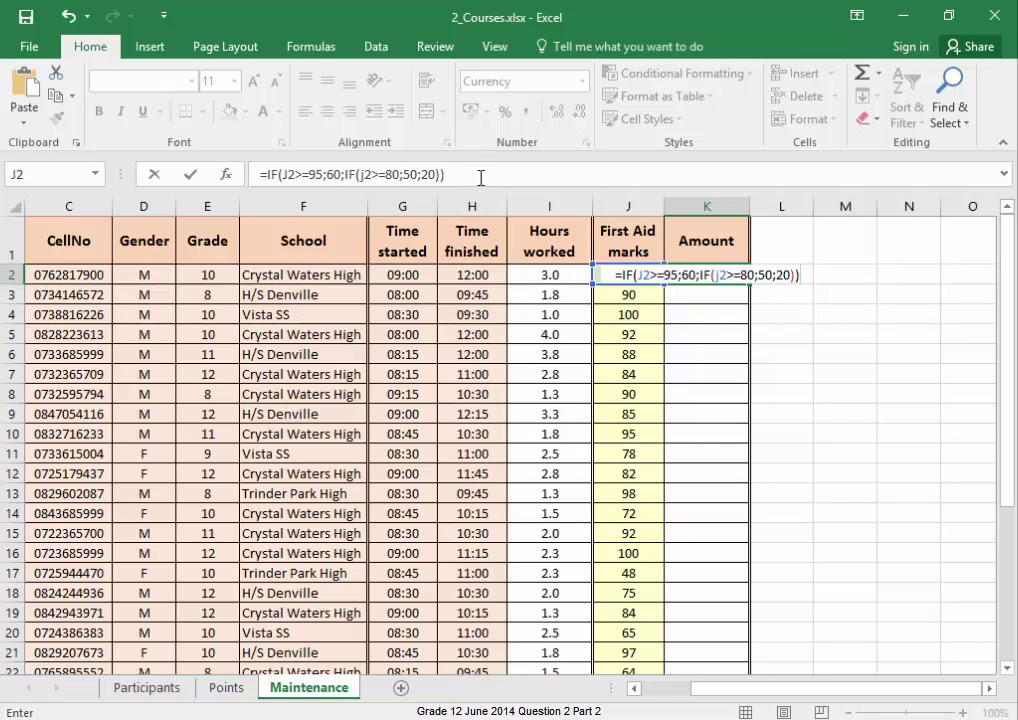
key(Return)
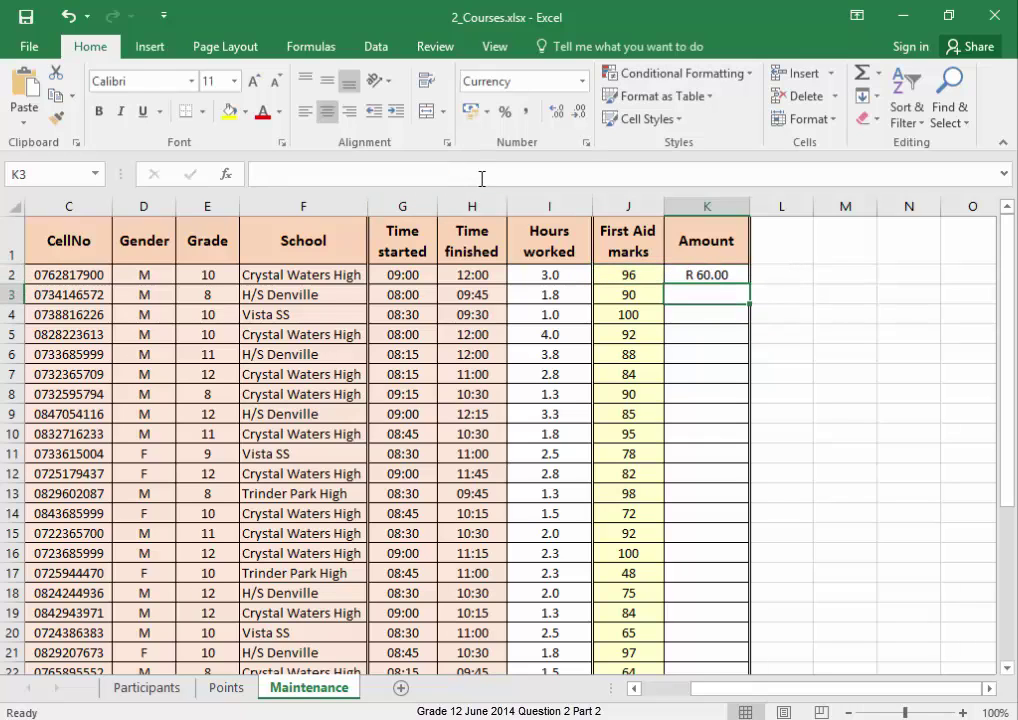
Fill the K2 Amount formula down to K35 and deselect the column
click(698, 270)
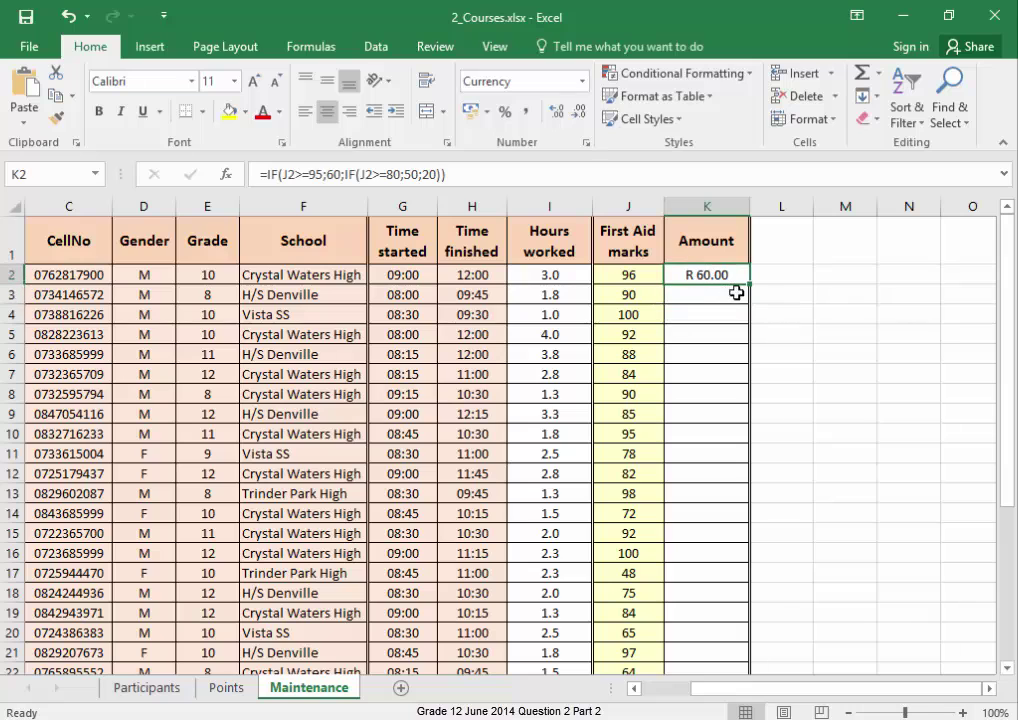
drag(753, 284, 750, 685)
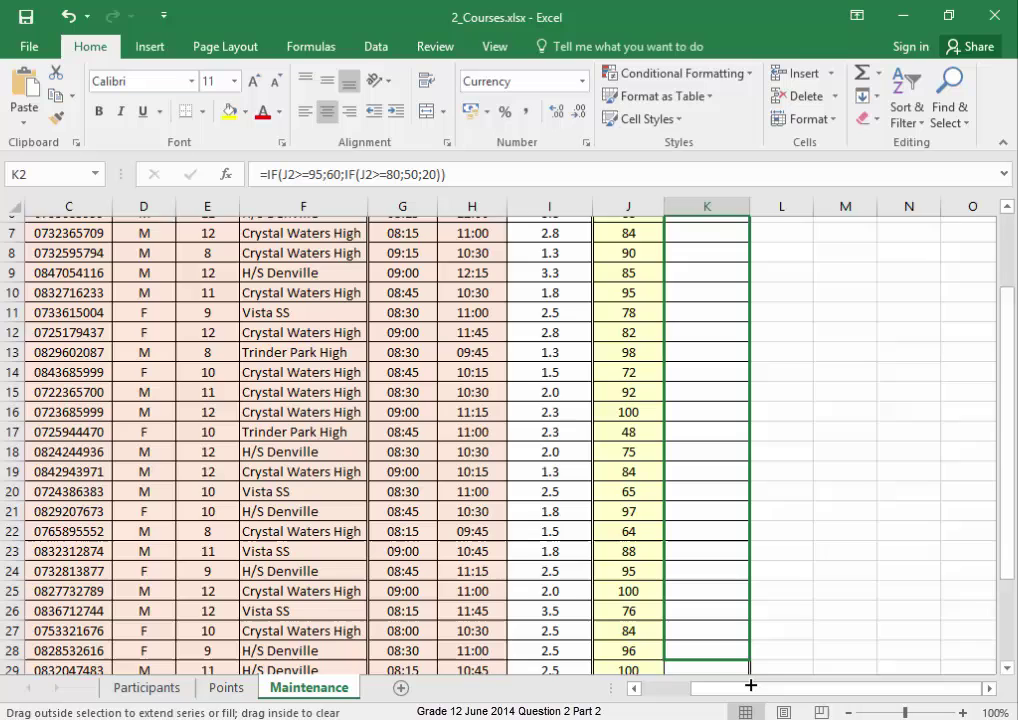
drag(750, 685, 750, 648)
click(880, 648)
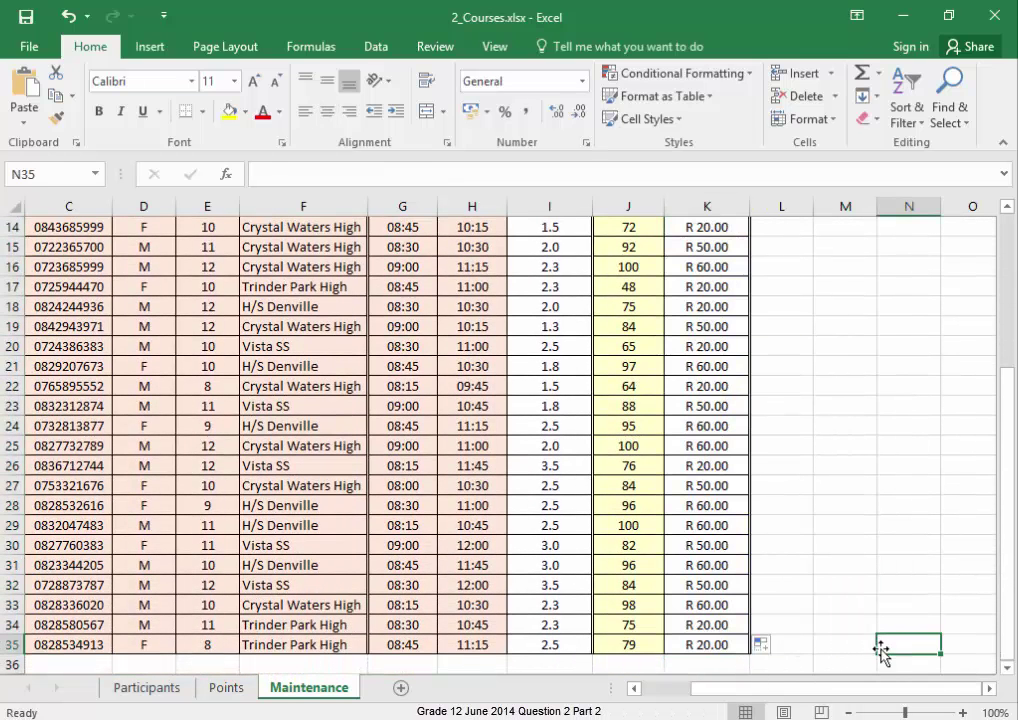